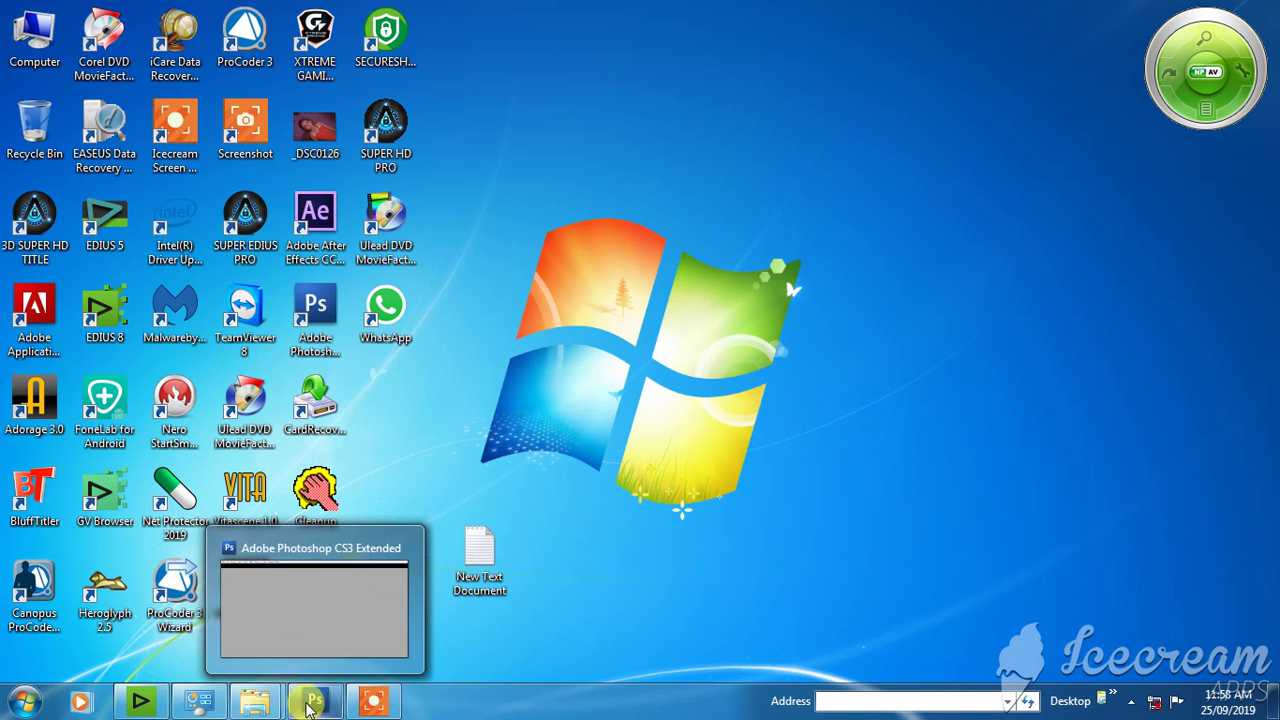
Open the phone's WhatsApp Images folder and scroll down to find IMG-20190924-WA0004.
mouse_move(254, 701)
left_click(336, 625)
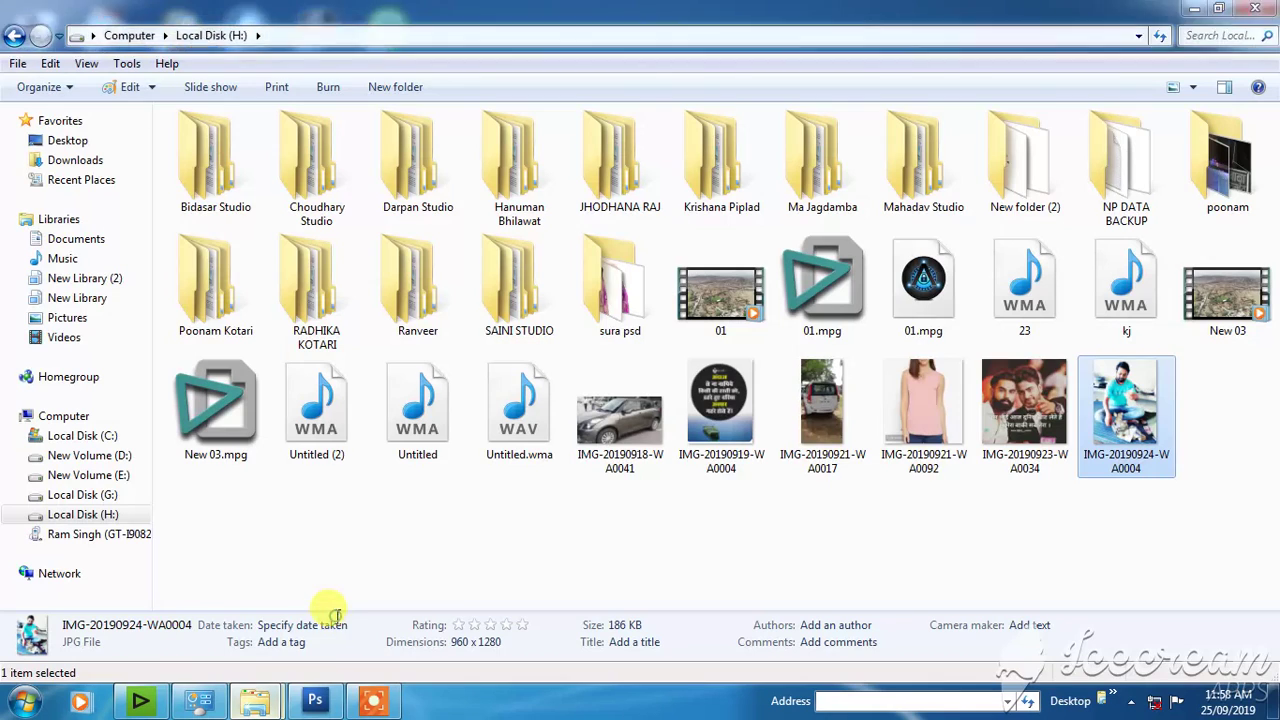
left_click(222, 620)
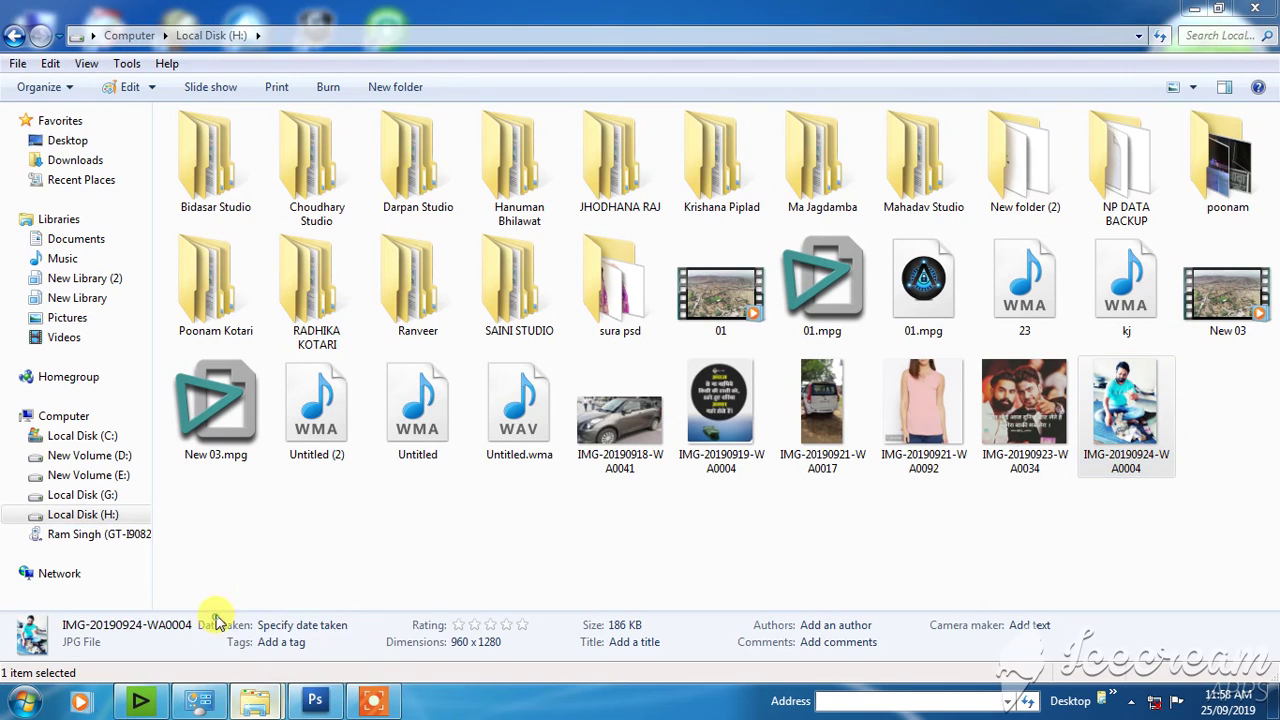
left_click(14, 36)
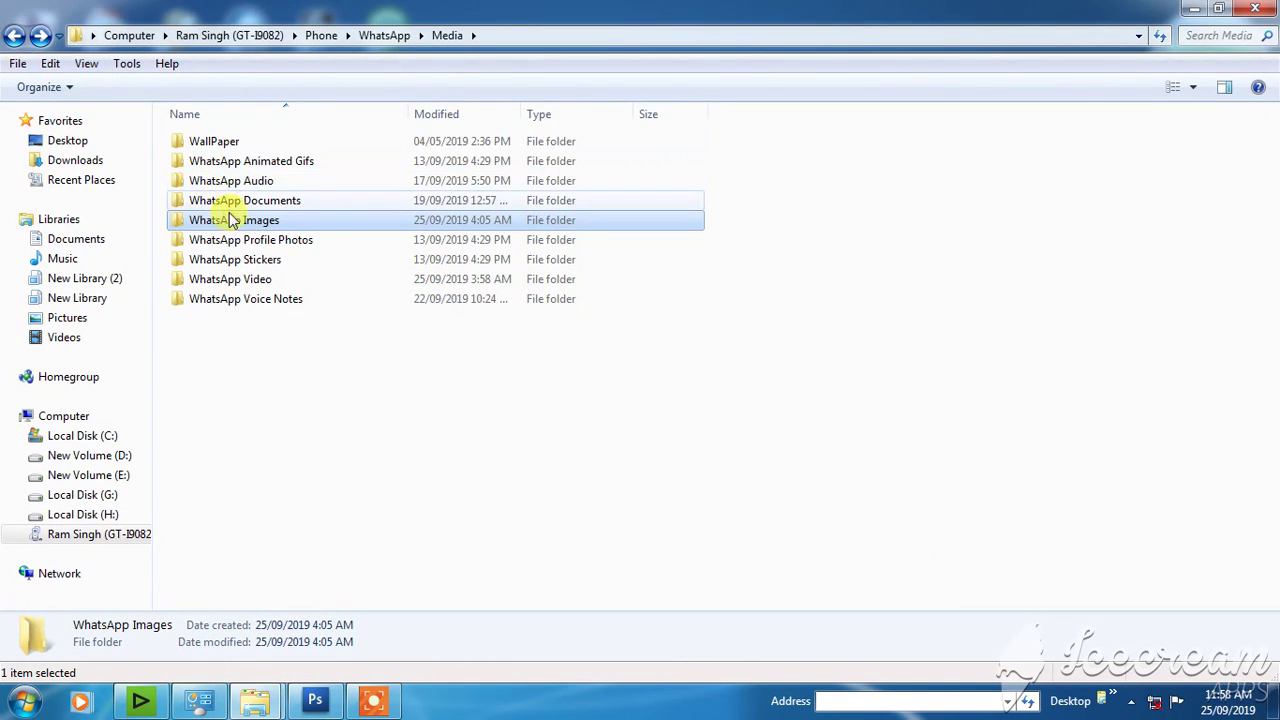
double_click(222, 226)
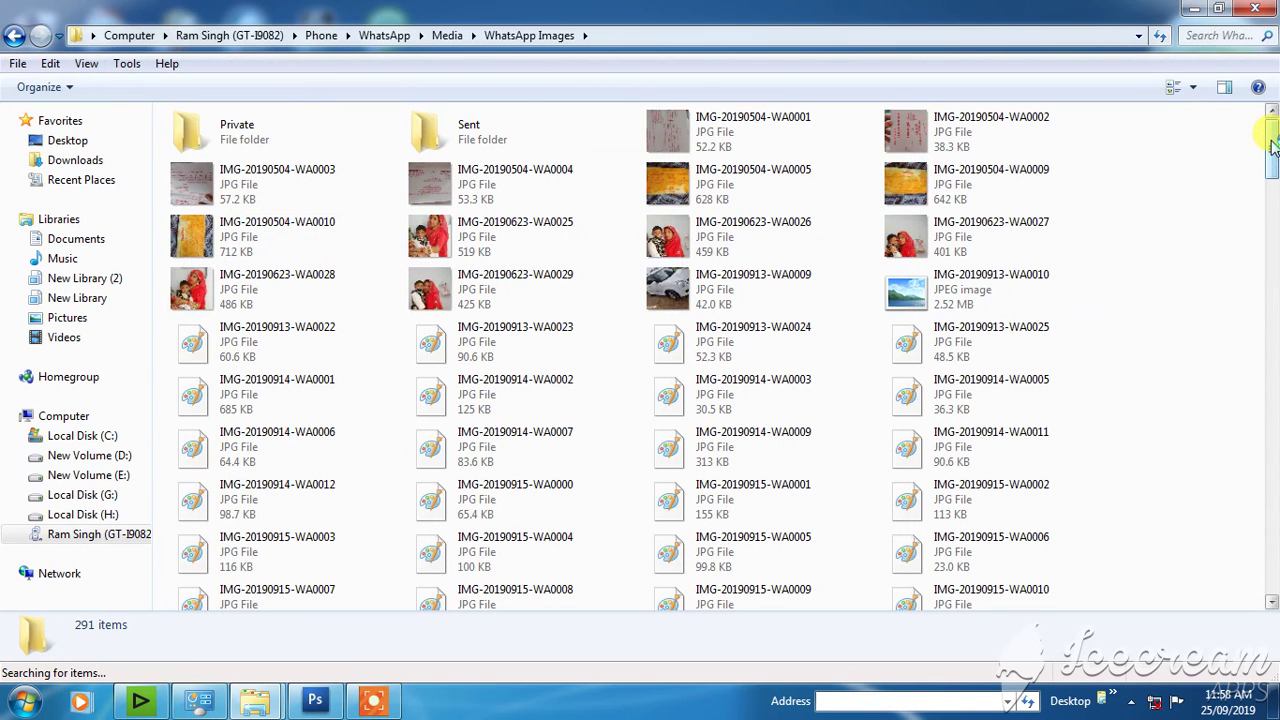
left_click_drag(1272, 145, 1272, 570)
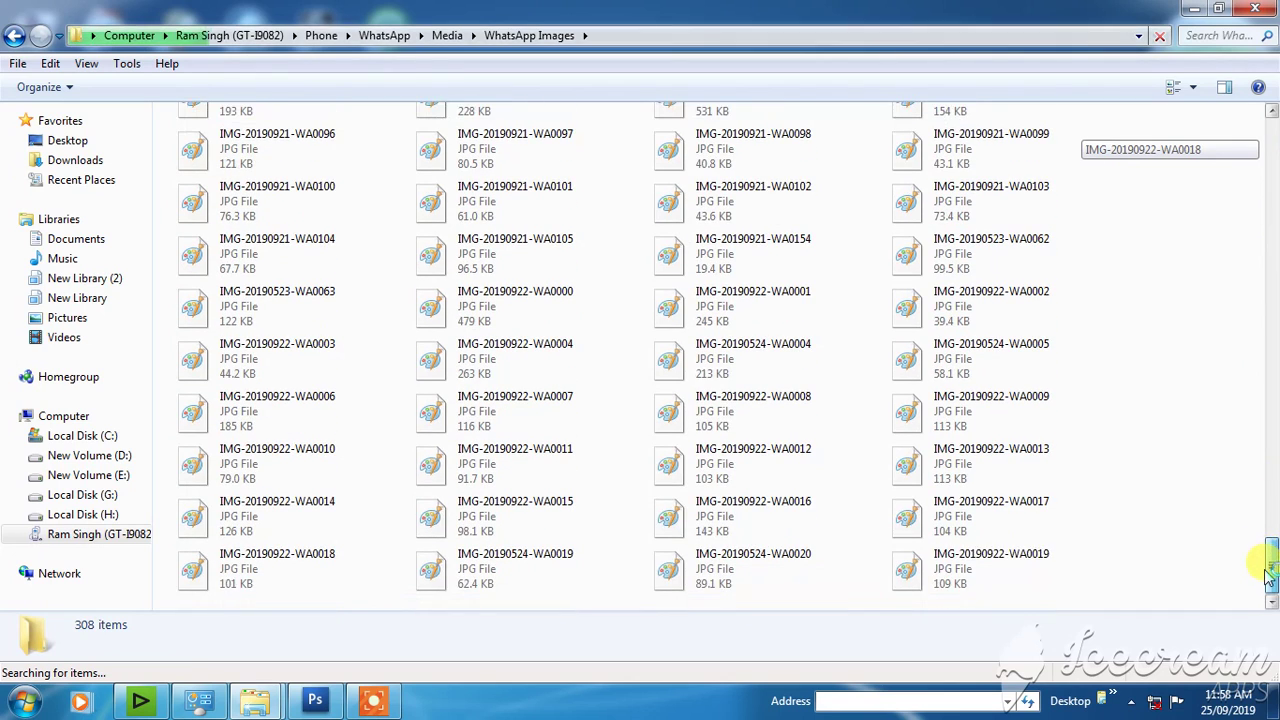
scroll(1270, 575, "down", 2)
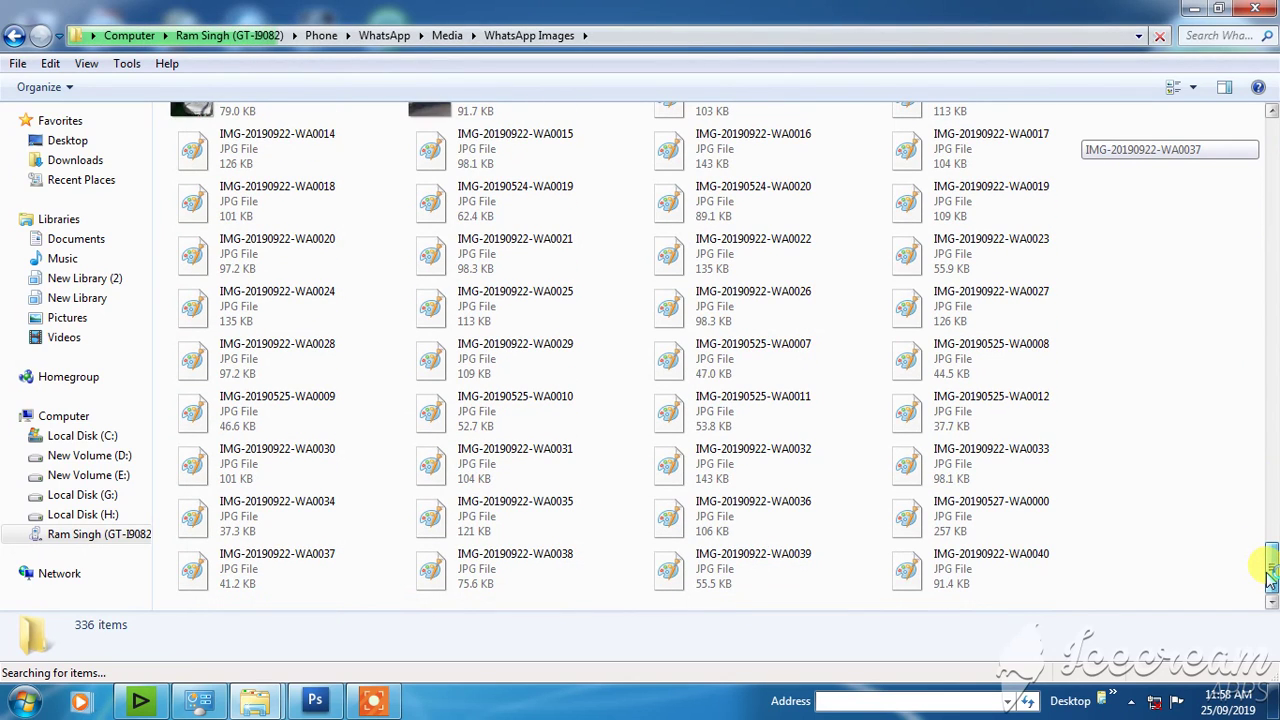
scroll(1270, 577, "down", 5)
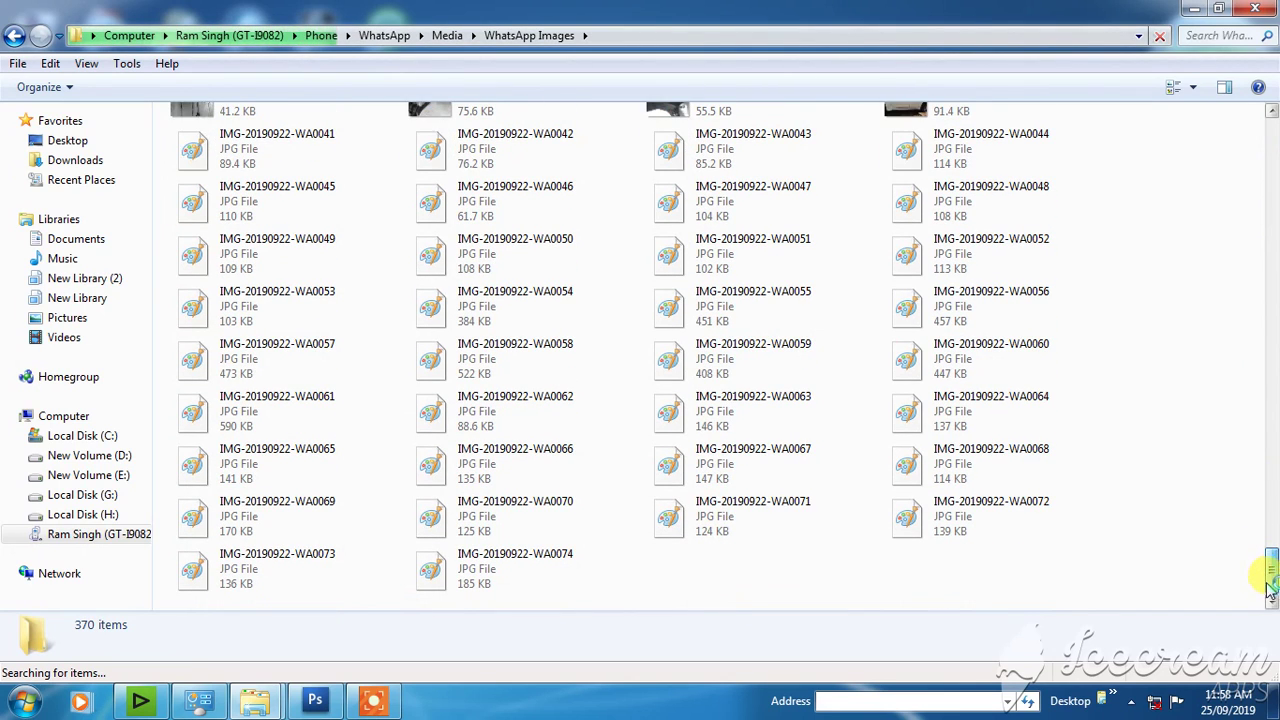
scroll(1250, 545, "down", 5)
scroll(1250, 545, "down", 3)
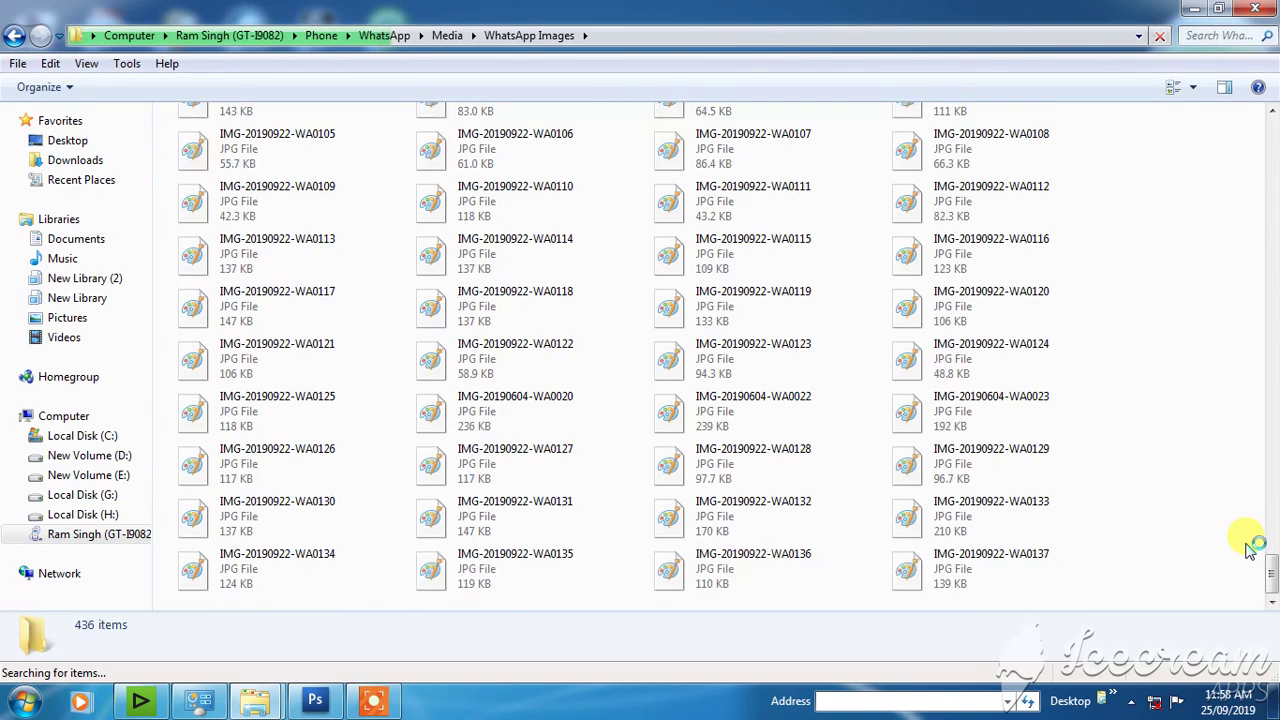
scroll(1250, 548, "down", 5)
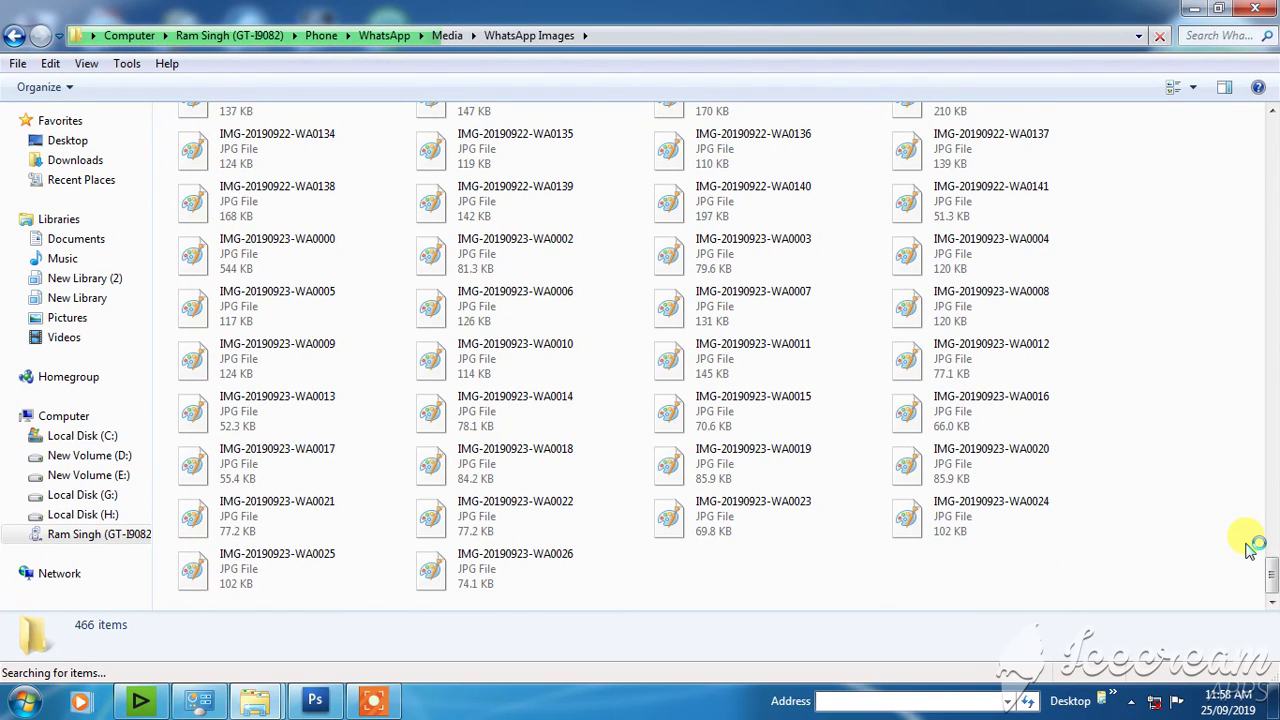
scroll(1250, 548, "down", 5)
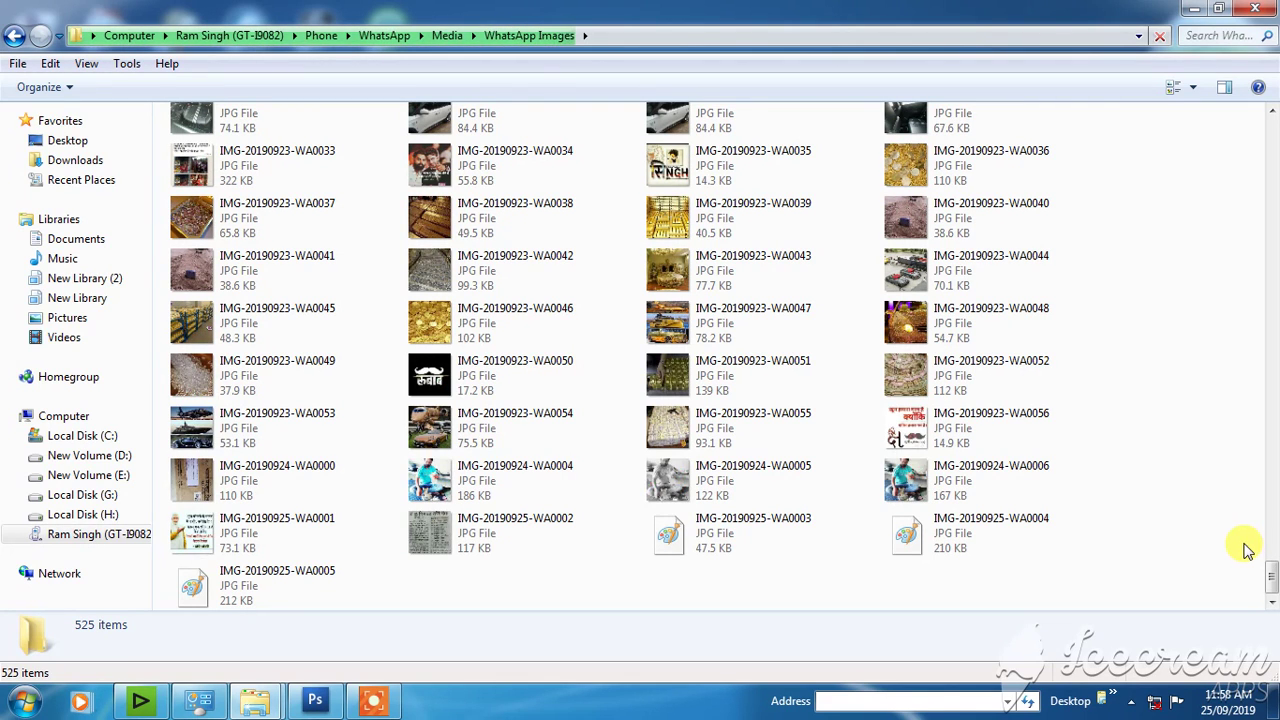
Copy IMG-20190924-WA0004 from the WhatsApp Images folder.
left_click(426, 482)
right_click(428, 482)
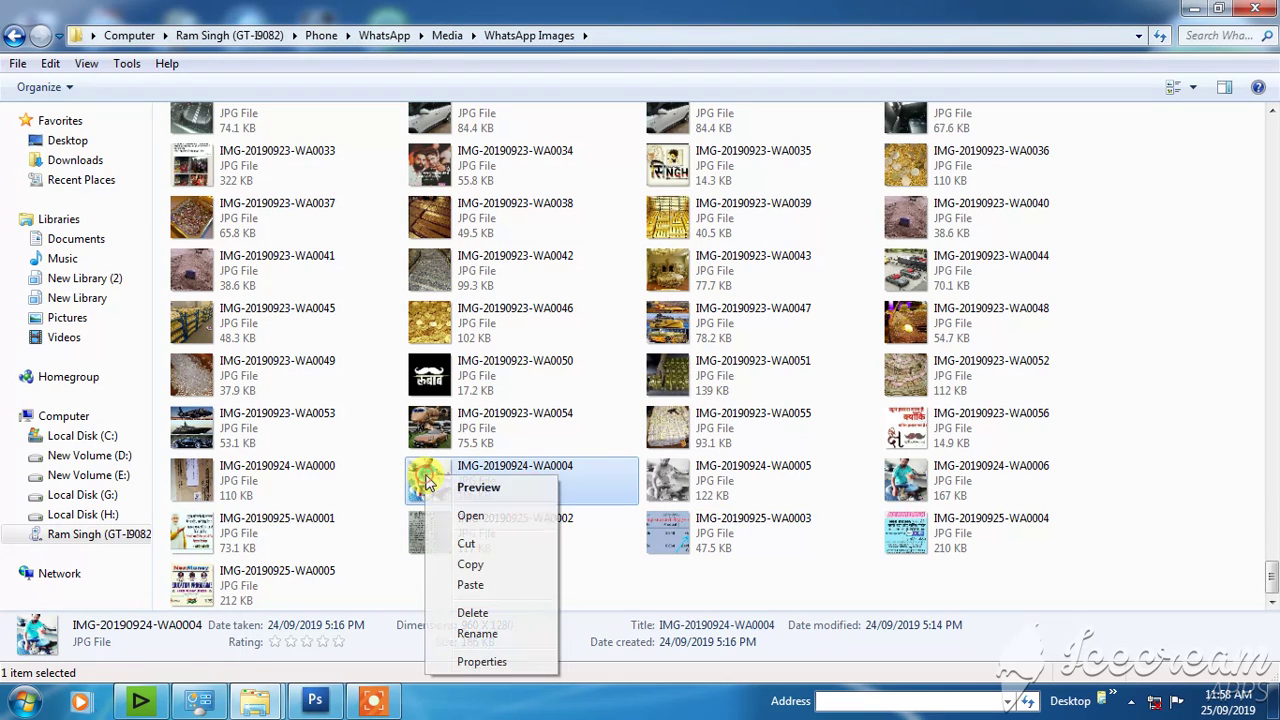
left_click(470, 564)
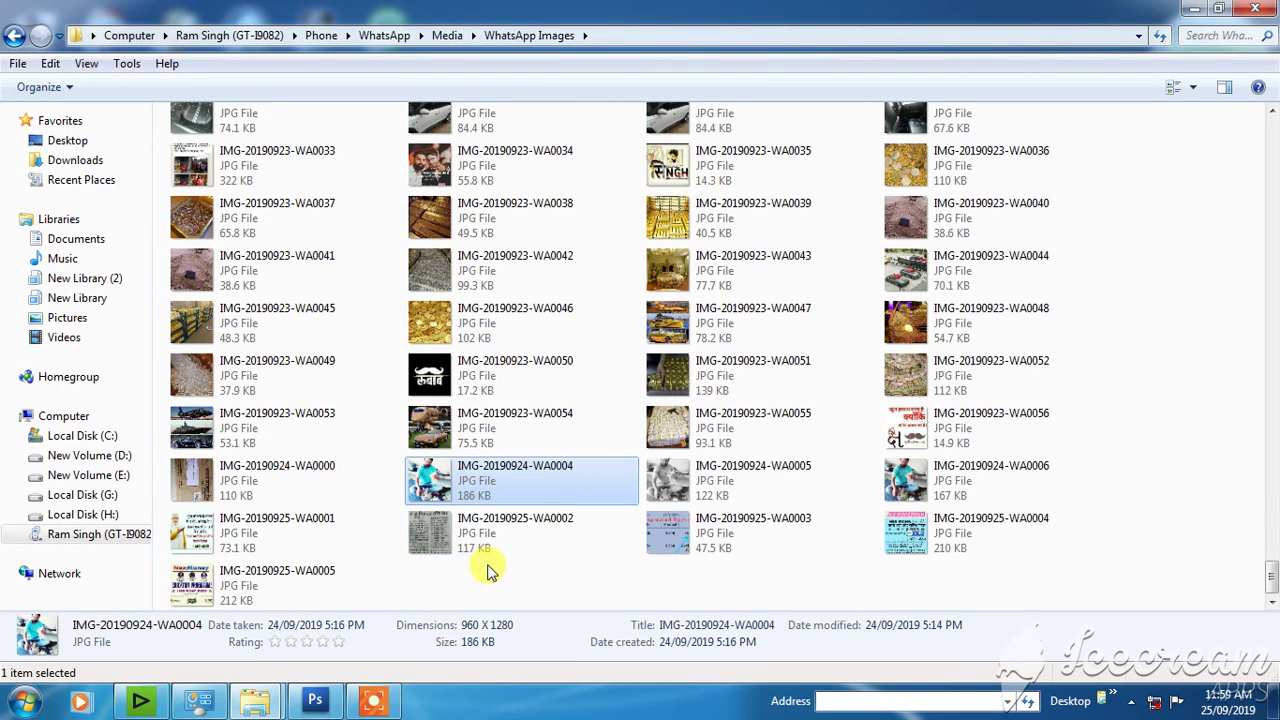
Paste the image into Local Disk (H:), replacing the existing IMG-20190924-WA0004.
left_click(255, 700)
left_click(333, 667)
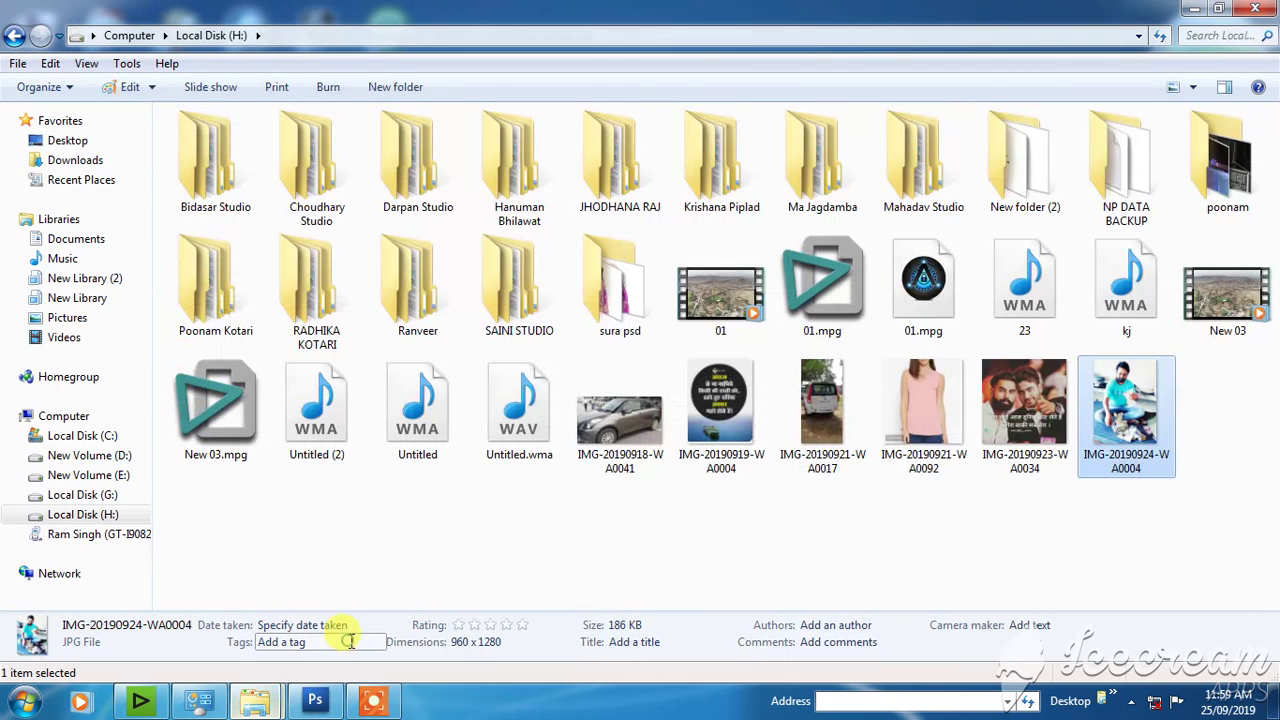
left_click(1170, 528)
right_click(1170, 528)
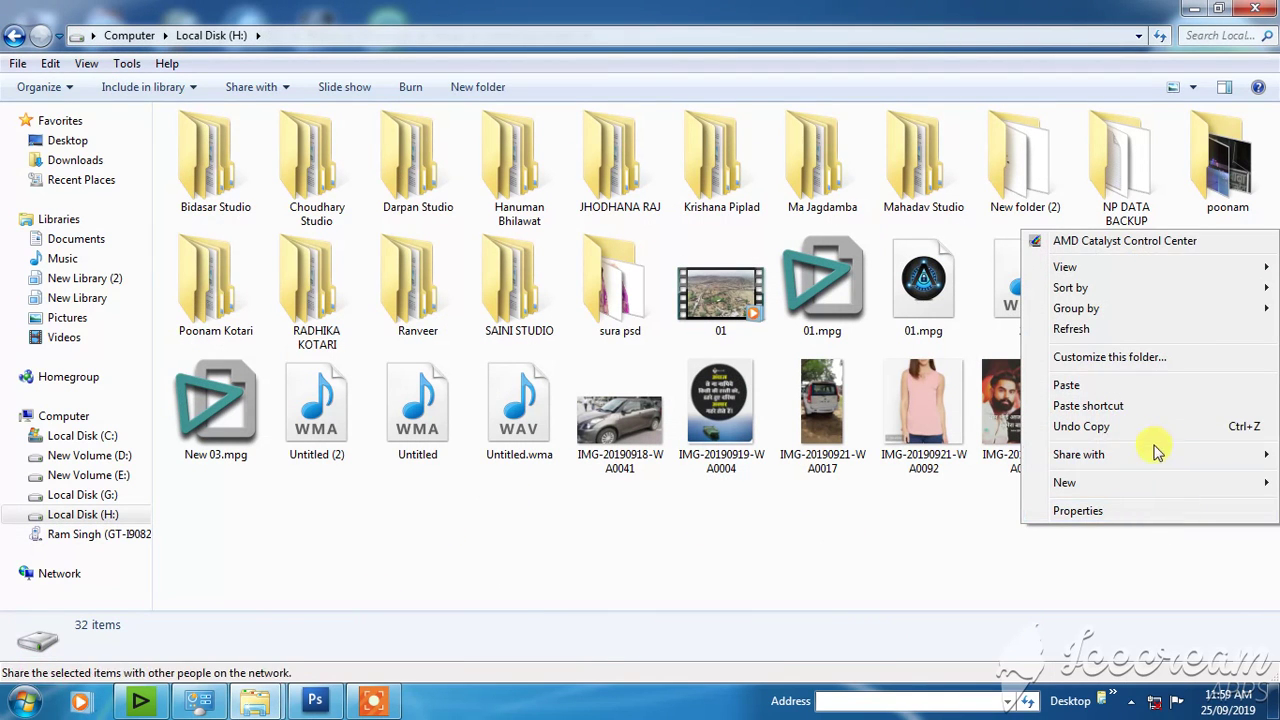
left_click(1037, 383)
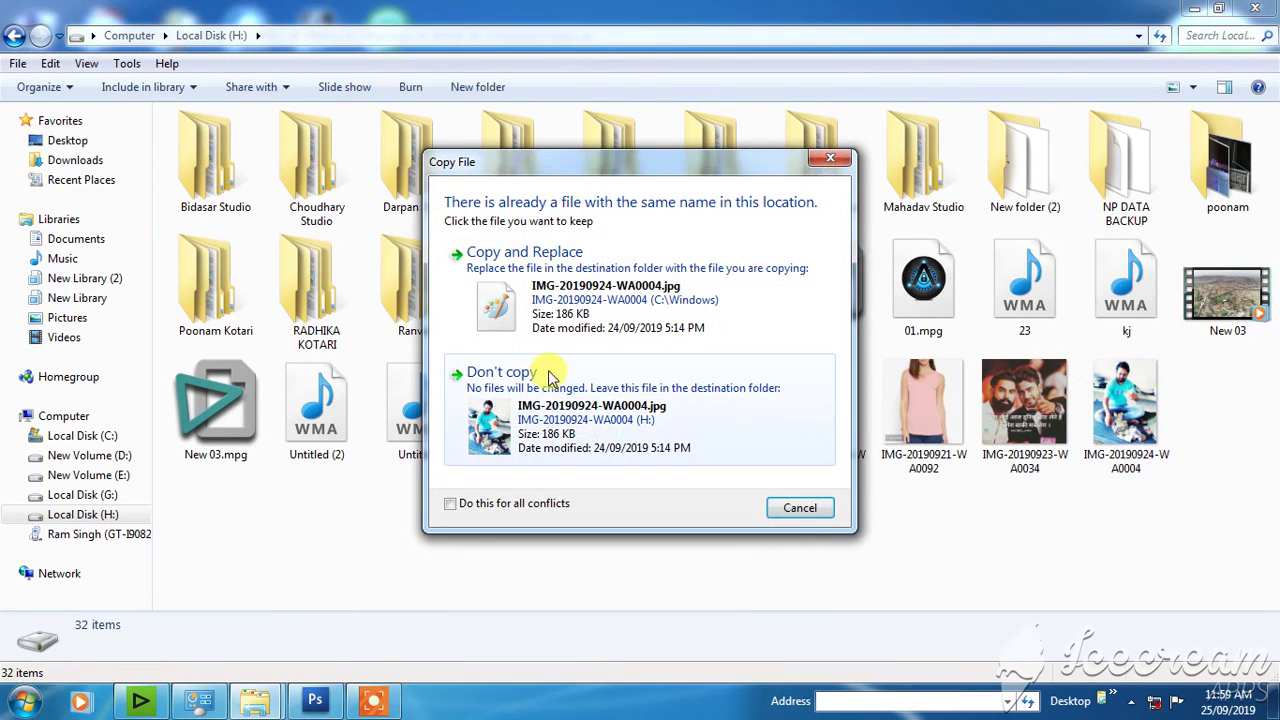
left_click(543, 302)
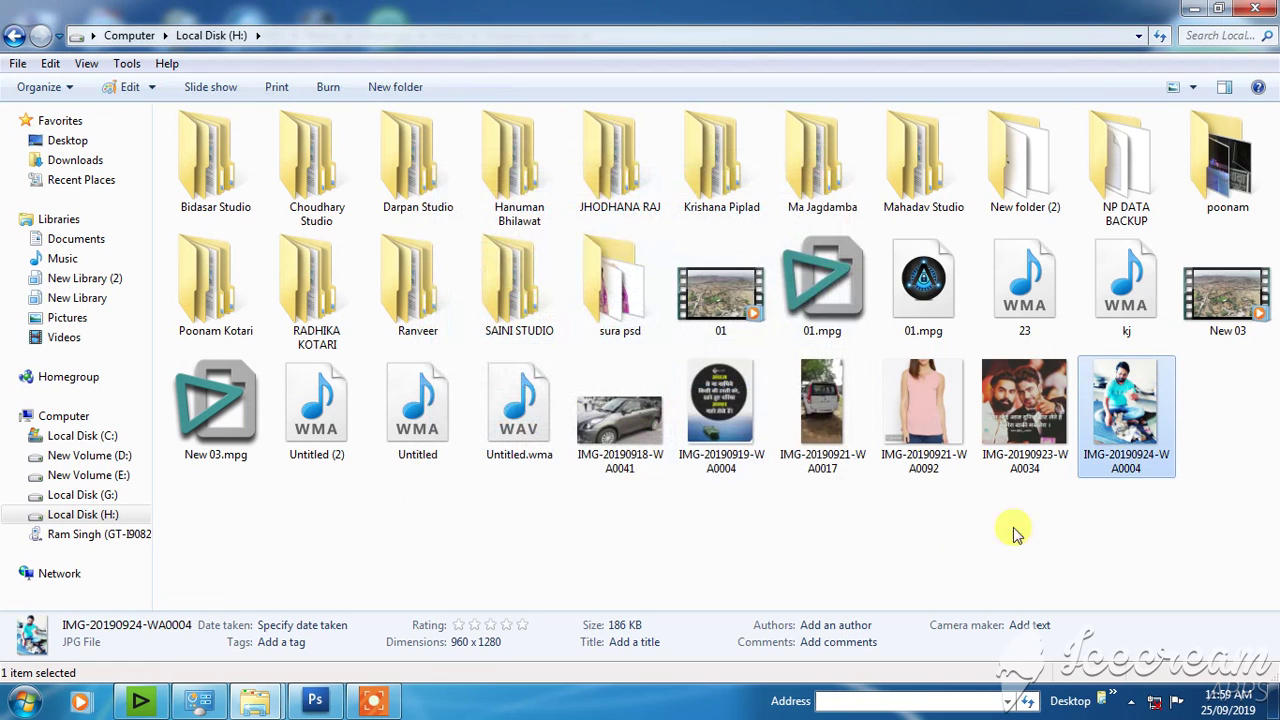
left_click(1214, 400)
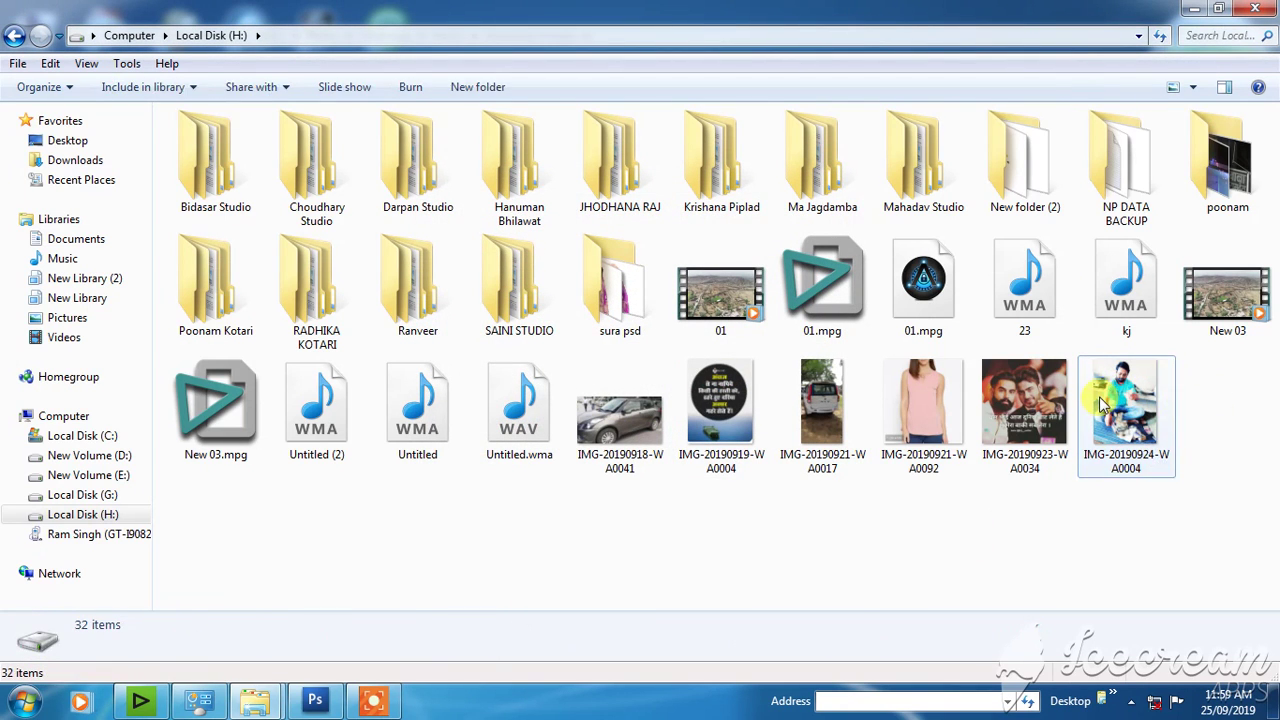
left_click(1100, 388)
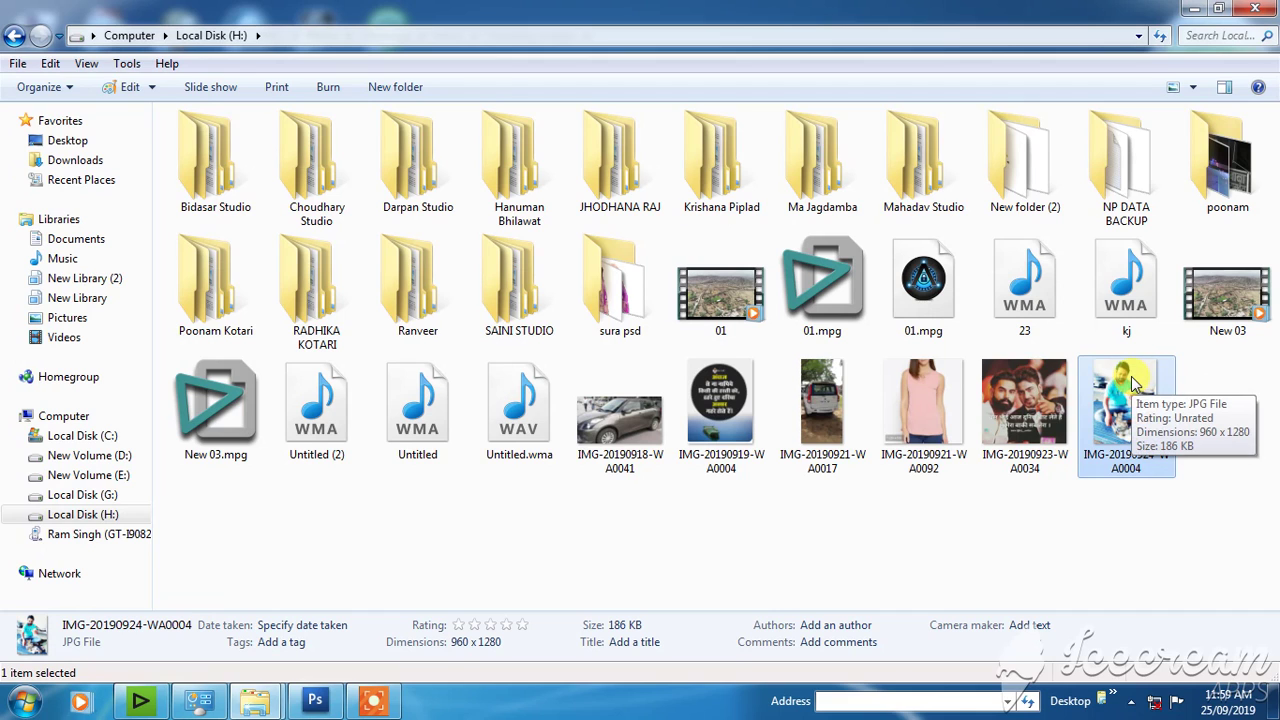
left_click_drag(1133, 385, 465, 700)
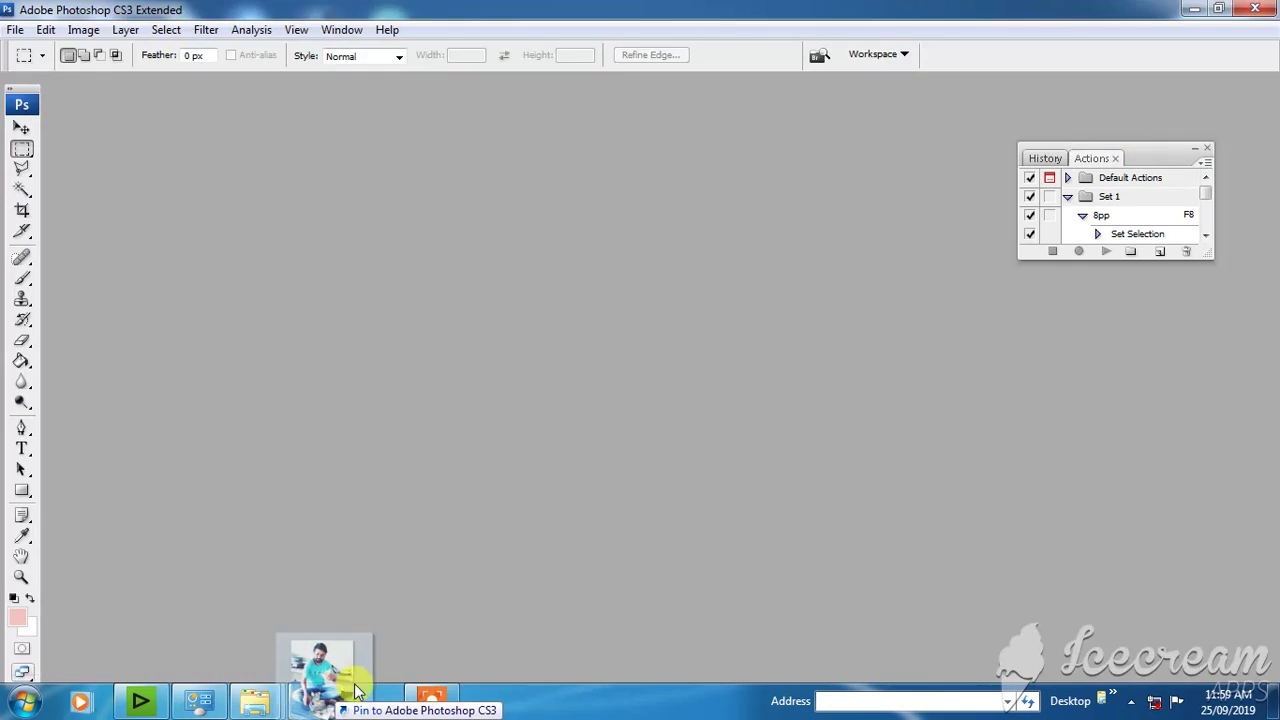
left_click_drag(465, 700, 518, 396)
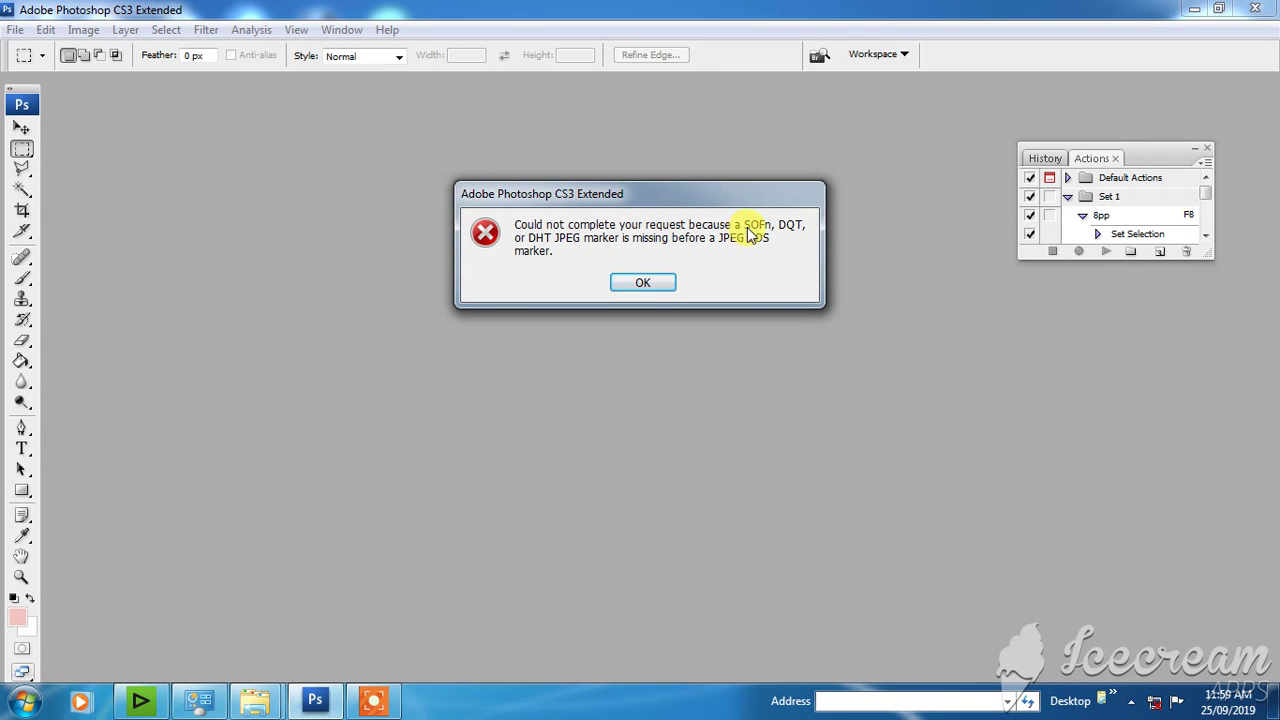
left_click(645, 284)
left_click(15, 30)
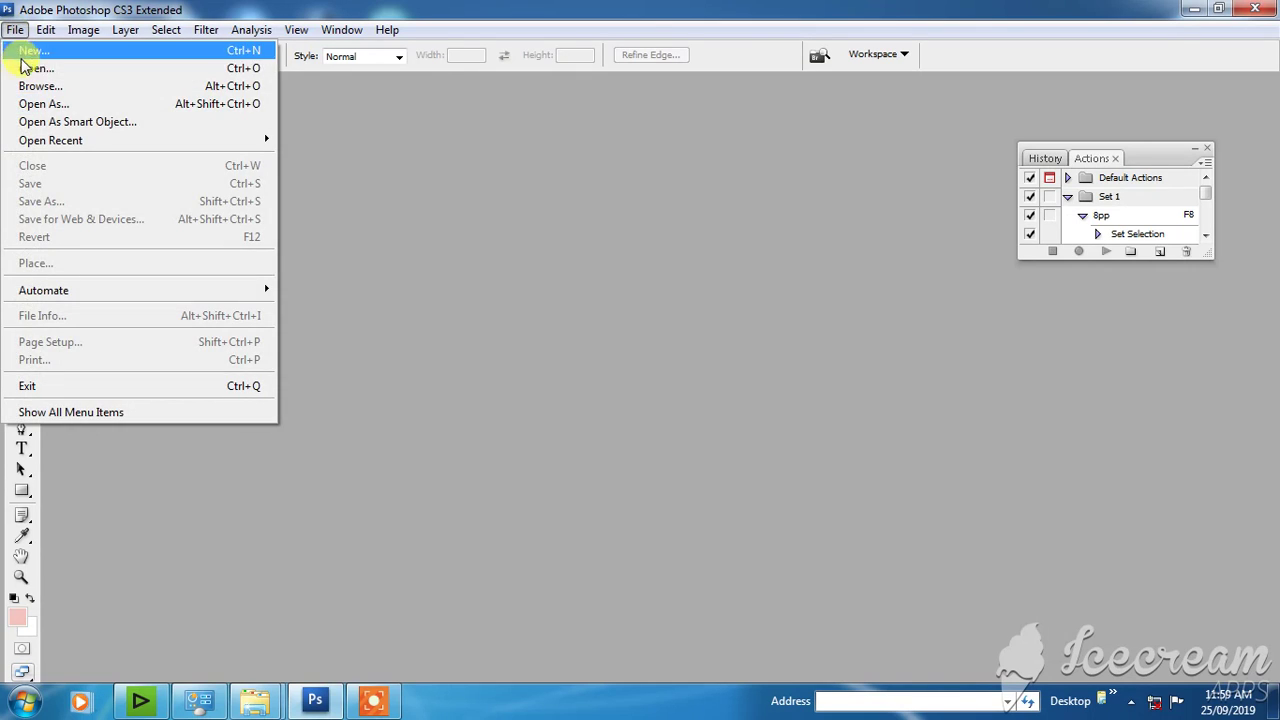
left_click(28, 68)
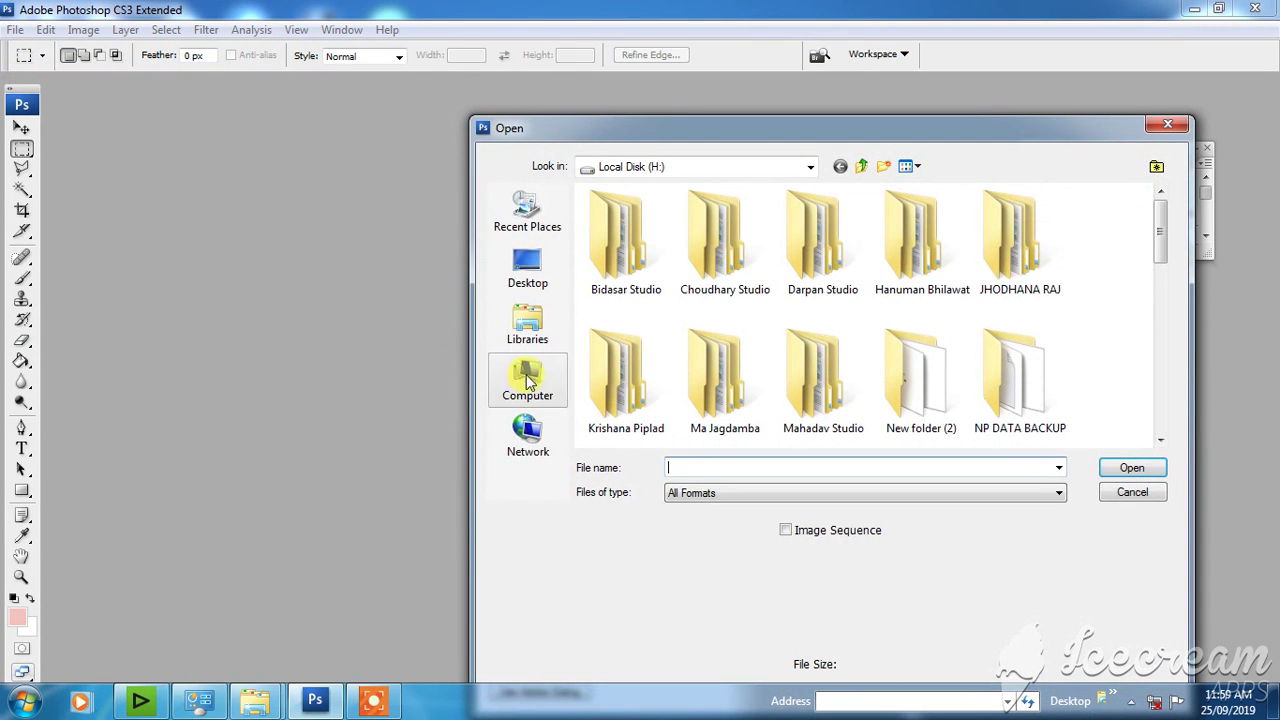
left_click(530, 380)
double_click(722, 326)
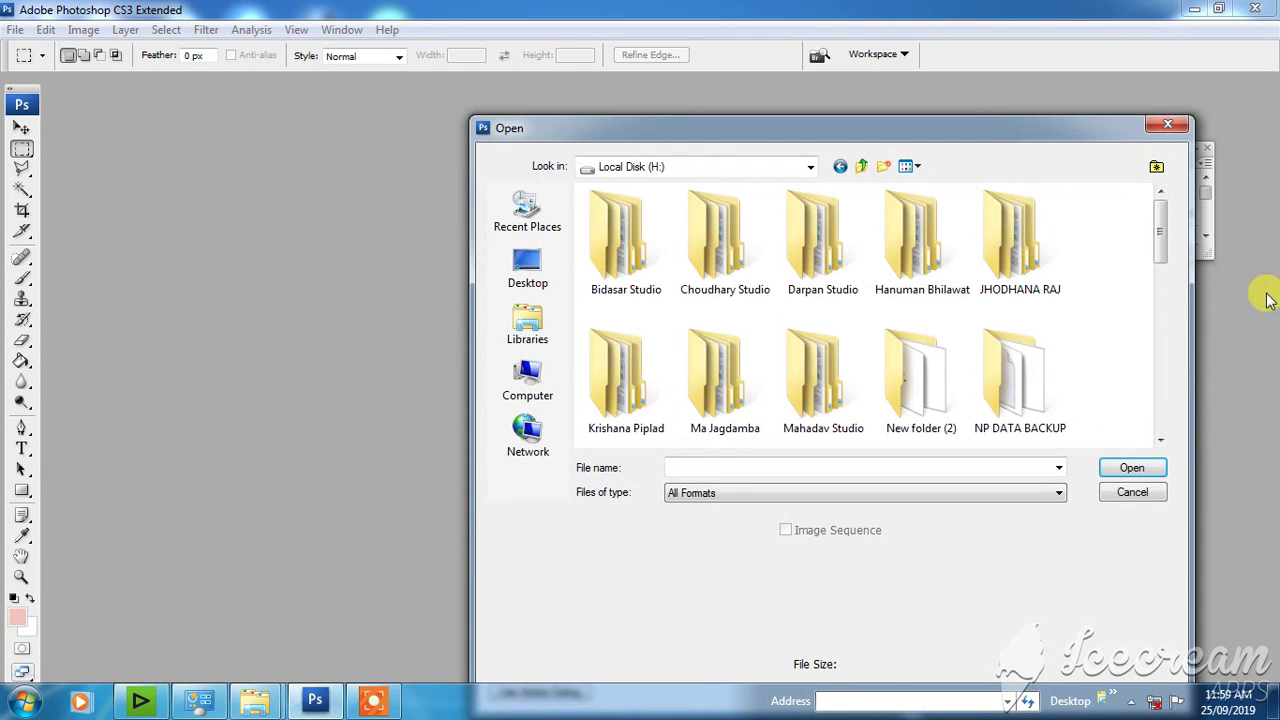
left_click_drag(1160, 228, 1156, 396)
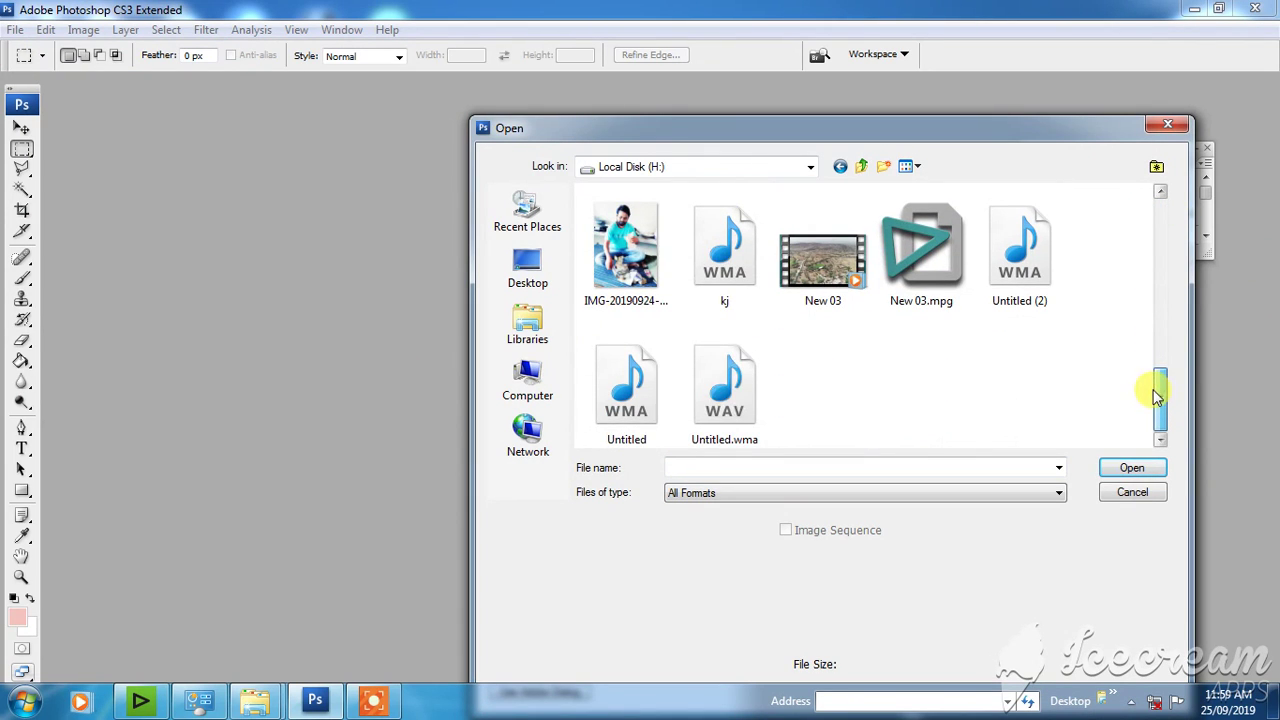
left_click(625, 250)
left_click(1130, 470)
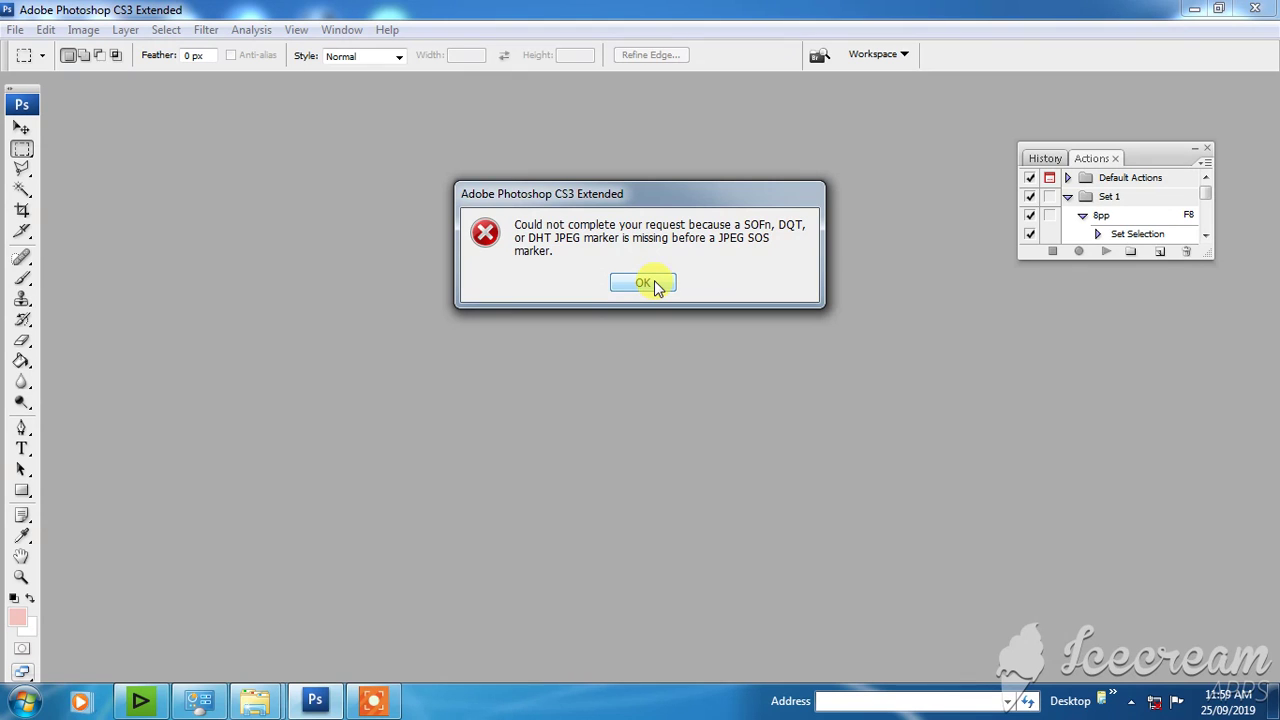
left_click(657, 285)
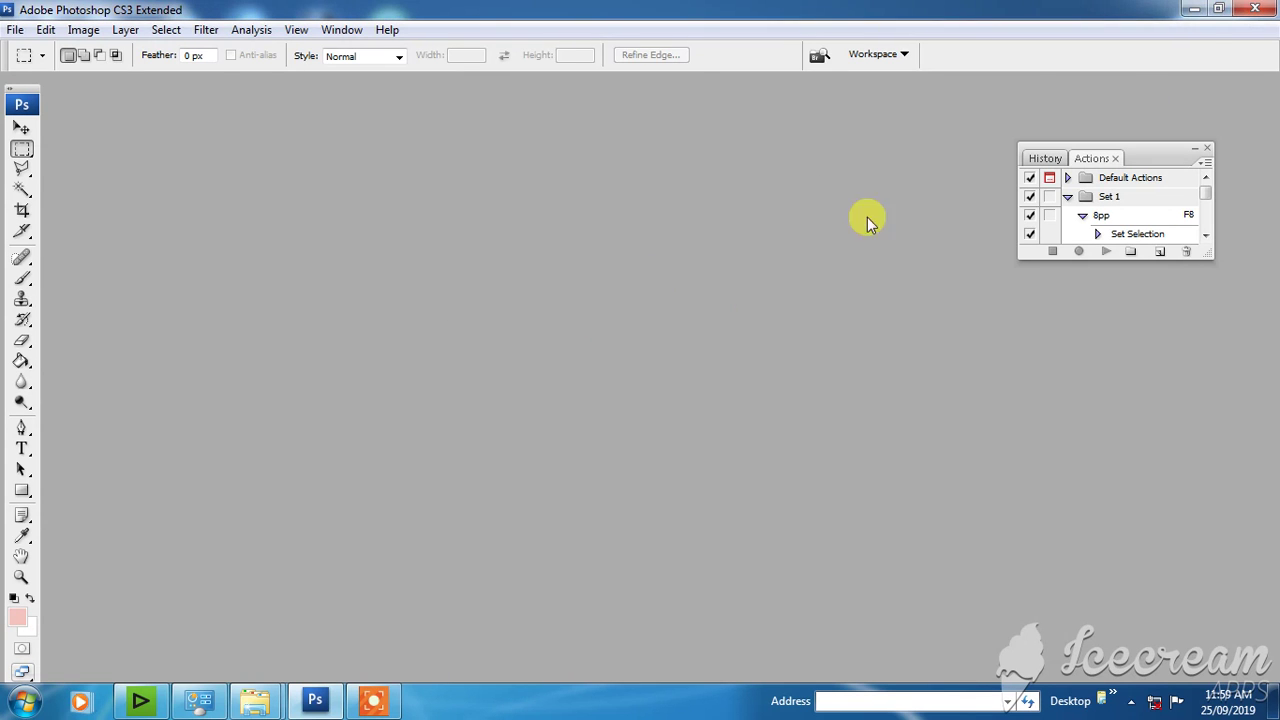
Minimize Photoshop and the Explorer window, then refresh the desktop.
left_click(1192, 10)
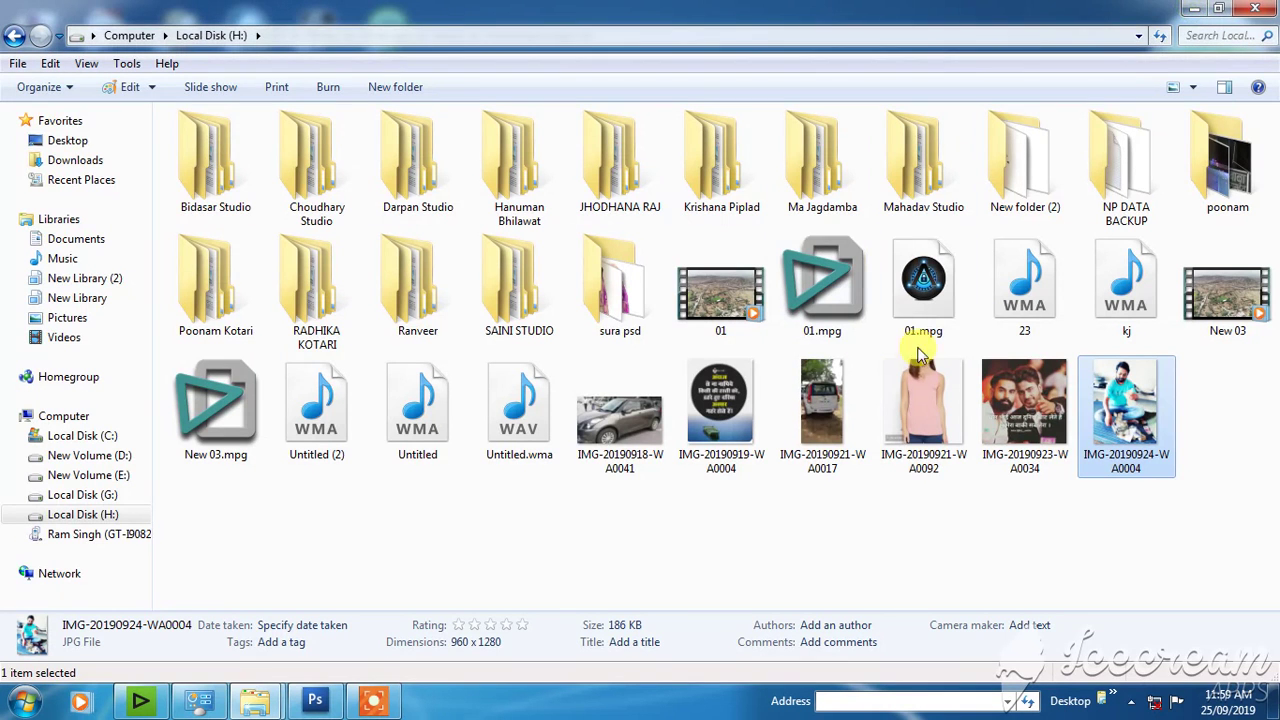
left_click(1188, 9)
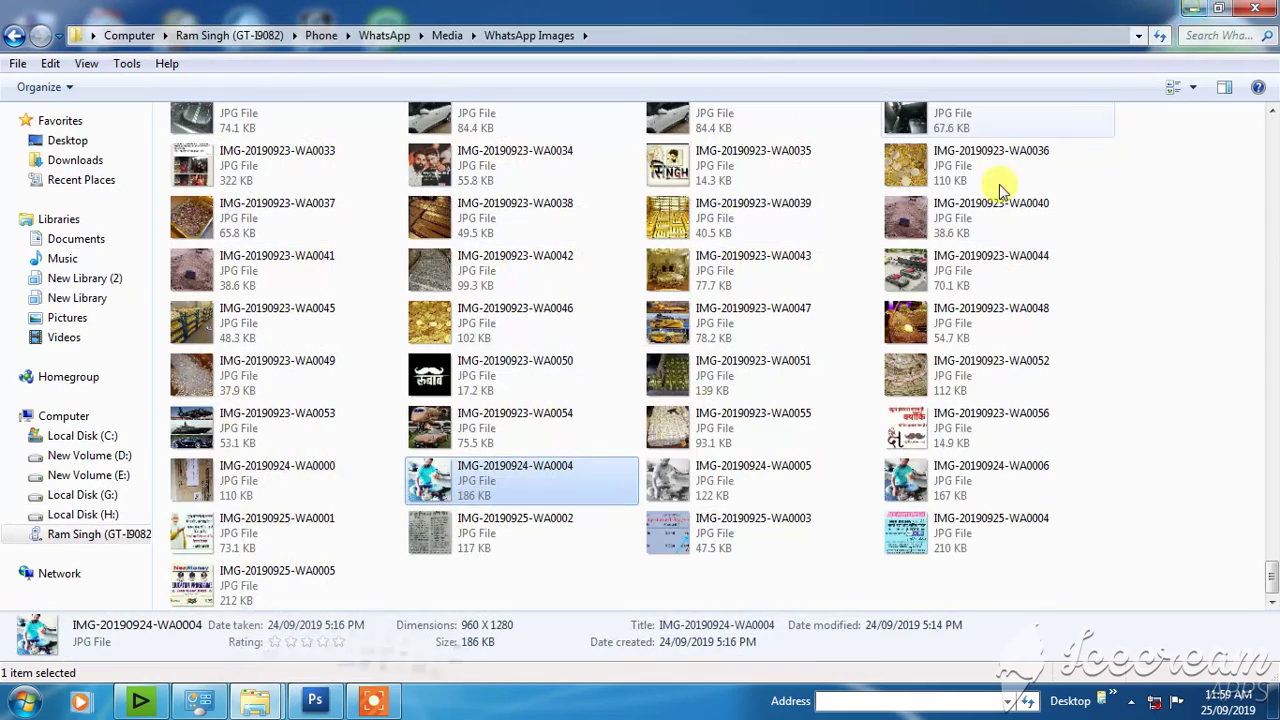
left_click(1194, 10)
right_click(738, 179)
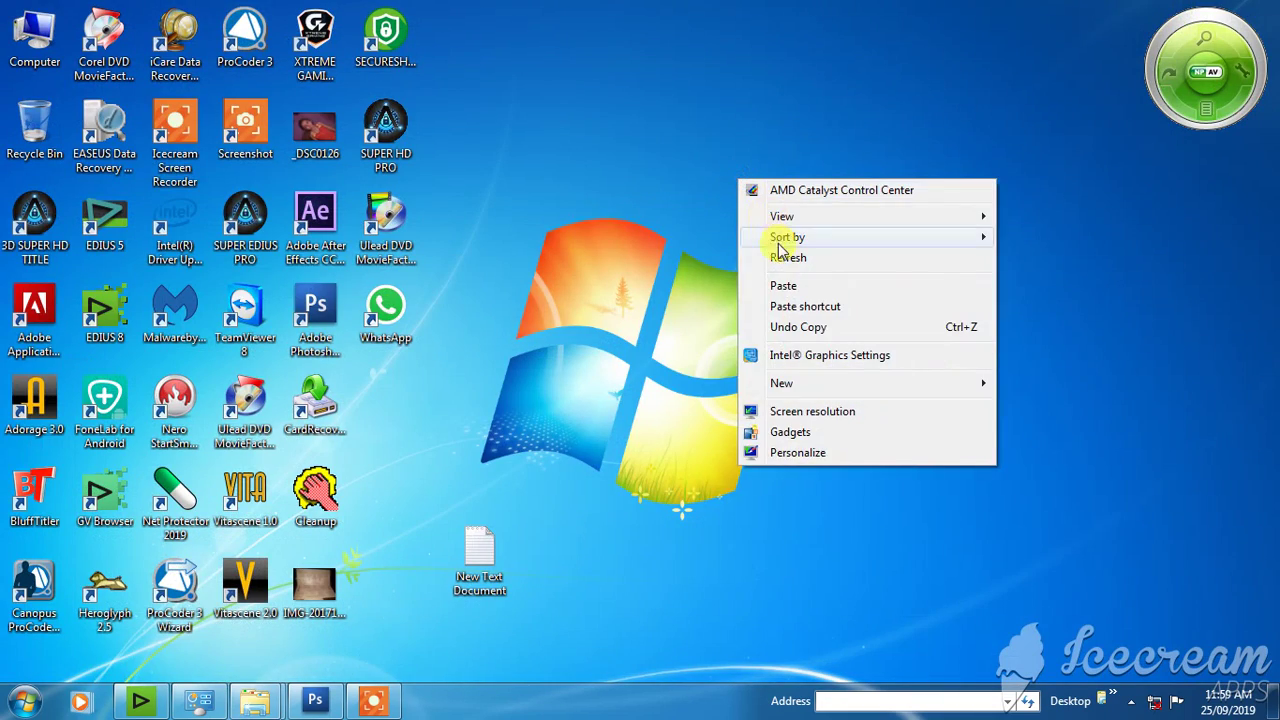
left_click(780, 262)
right_click(730, 180)
left_click(768, 262)
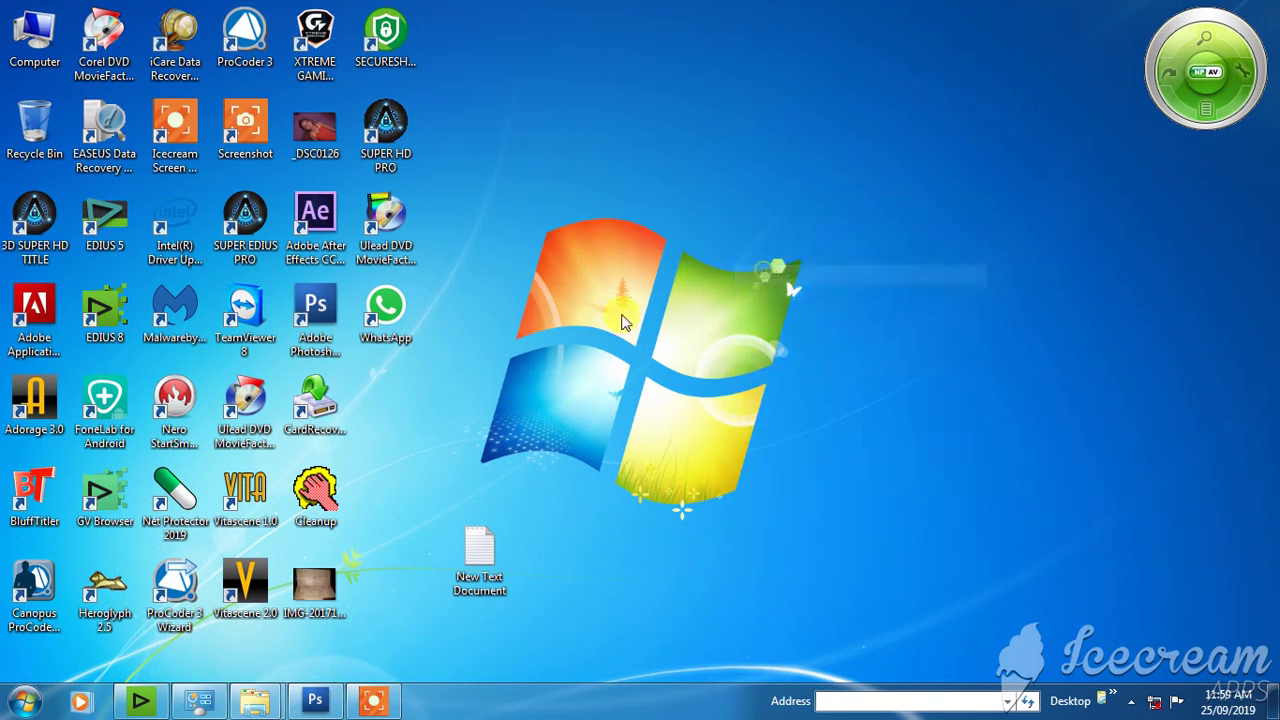
Open Local Disk (H:) from Computer and select IMG-20190924-WA0004.
double_click(16, 58)
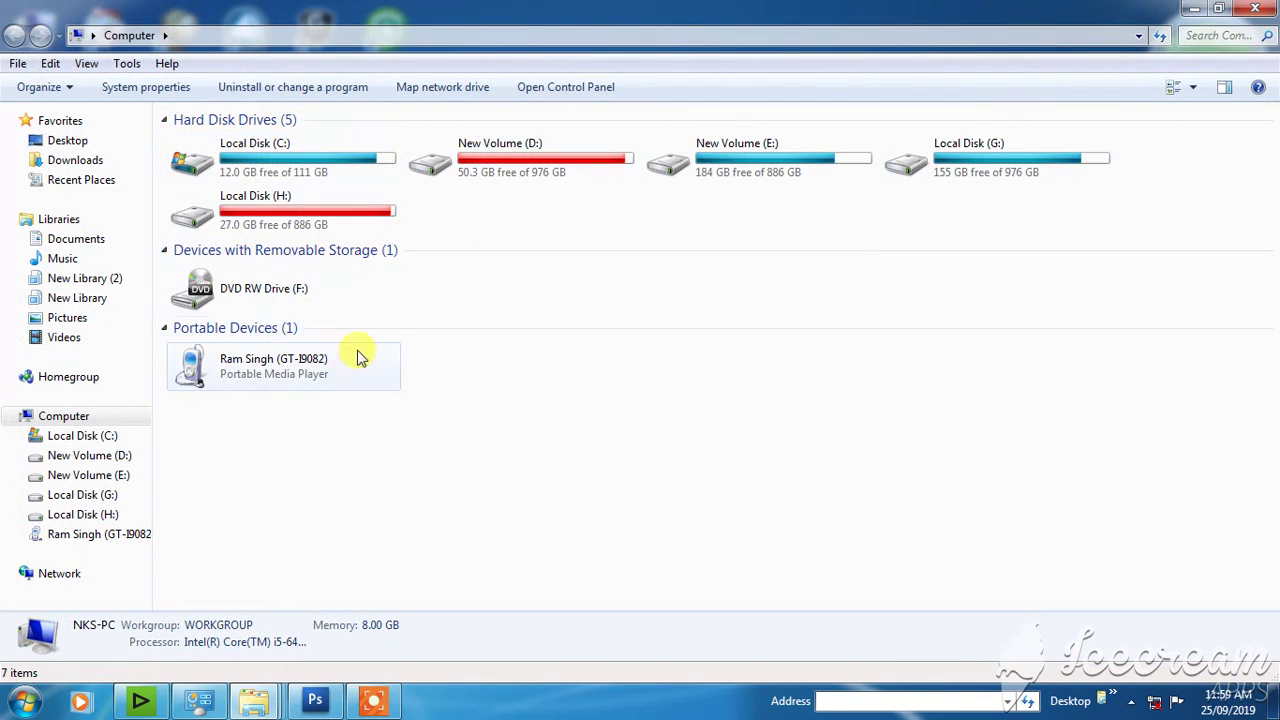
double_click(285, 205)
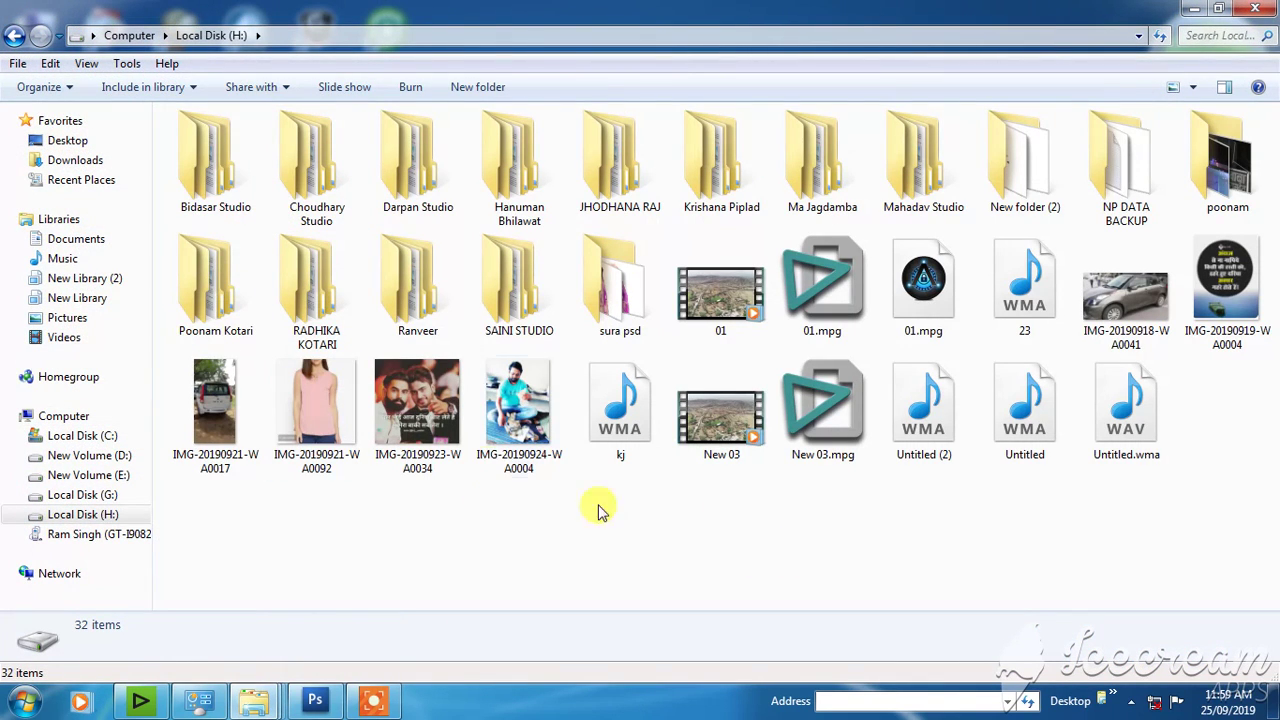
left_click(511, 400)
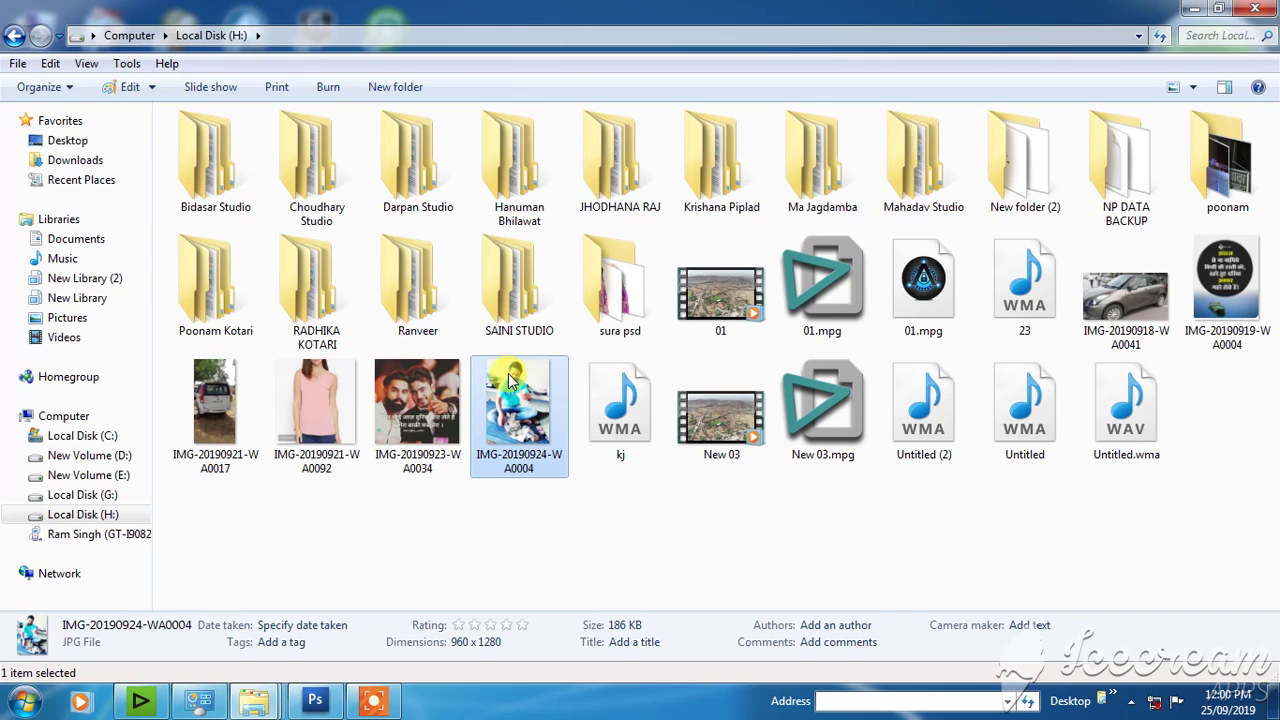
Open IMG-20190924-WA0004 in Paint, dismiss the licensing warning, re-save it and close Paint.
right_click(510, 380)
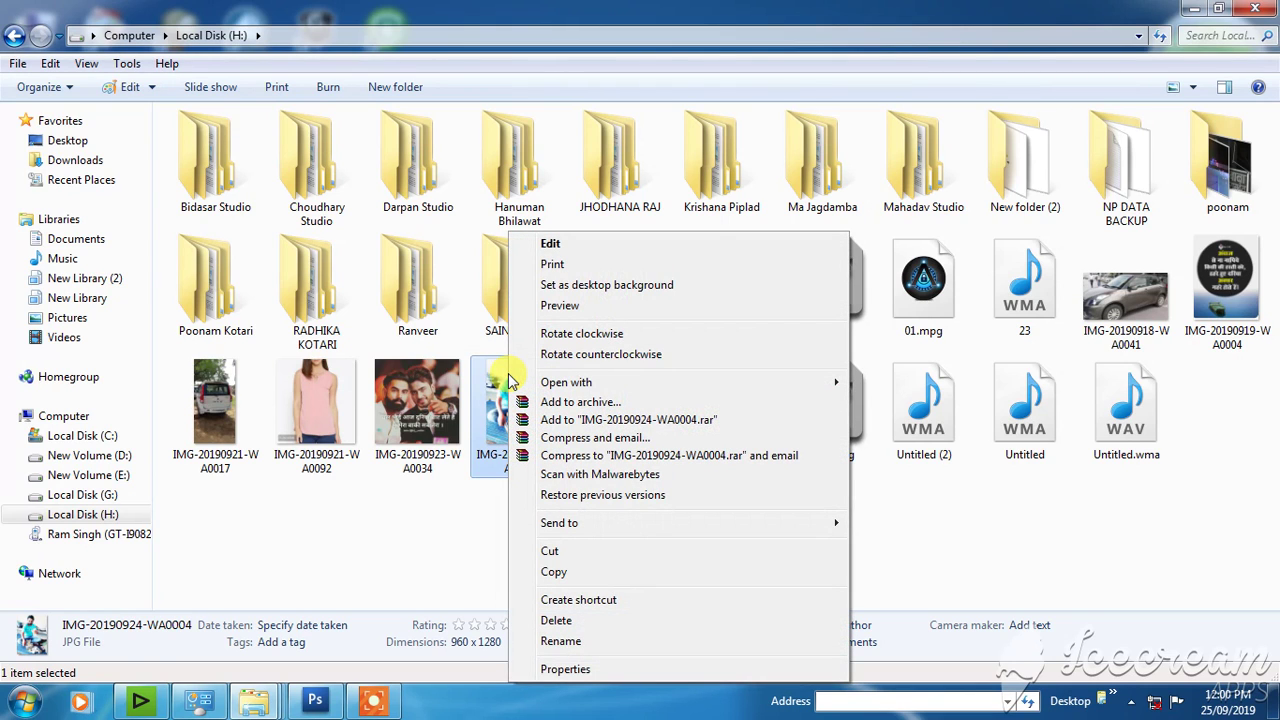
mouse_move(566, 382)
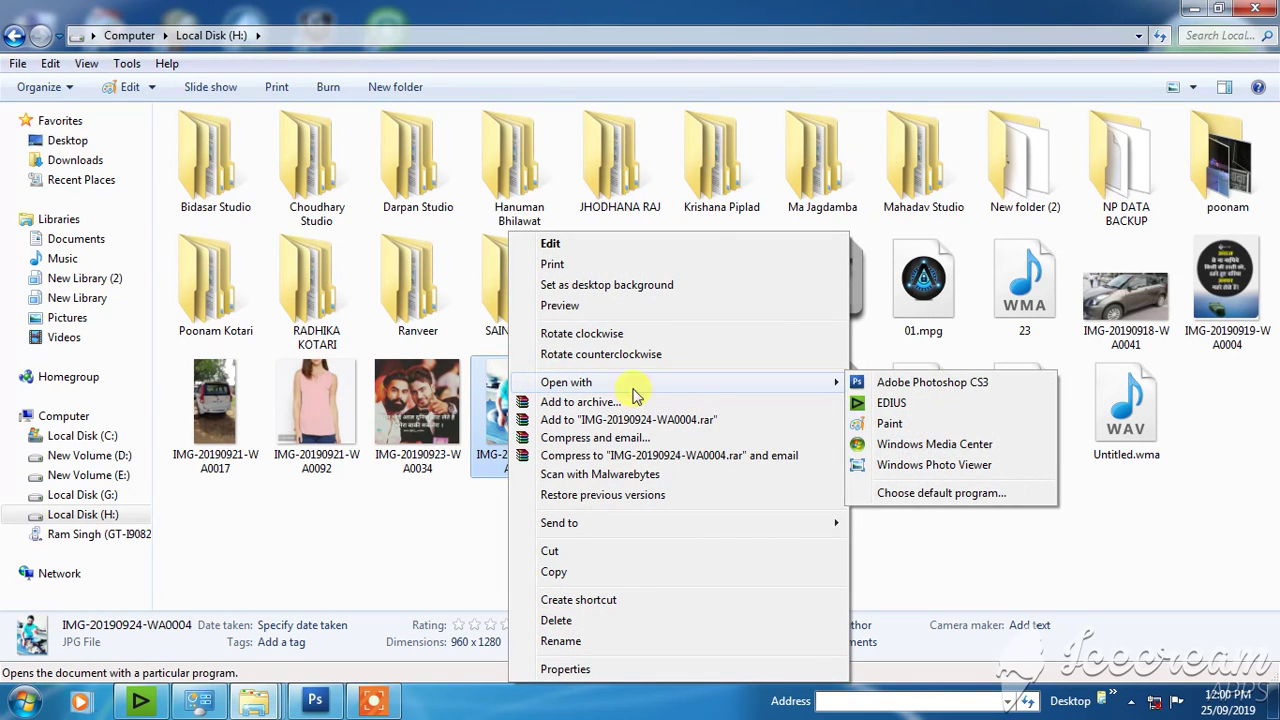
left_click(886, 425)
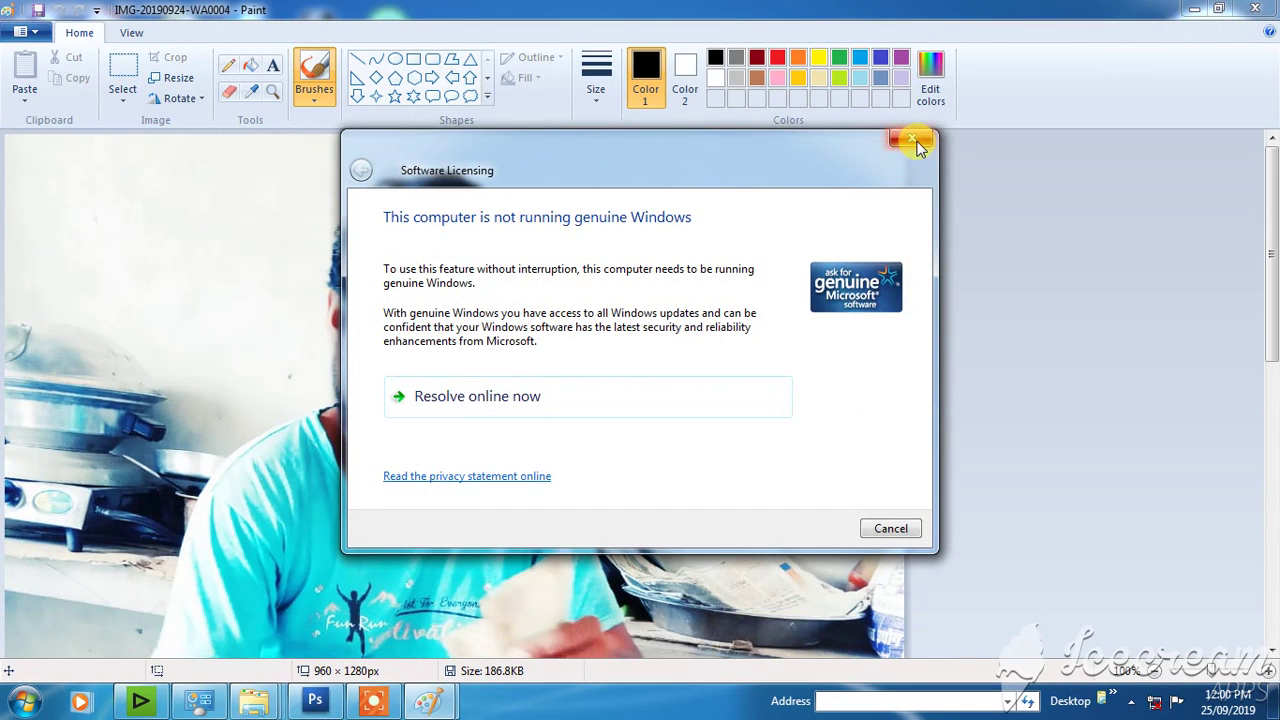
left_click(912, 138)
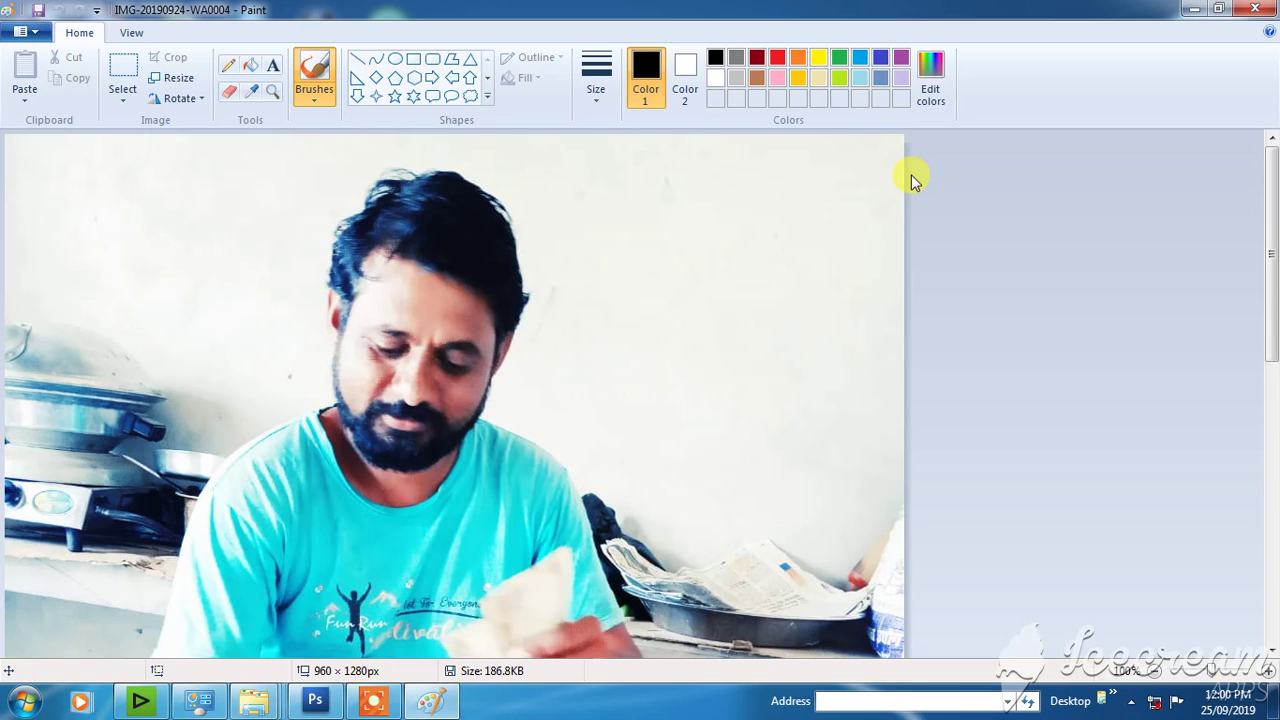
key("ctrl+s")
left_click(1256, 12)
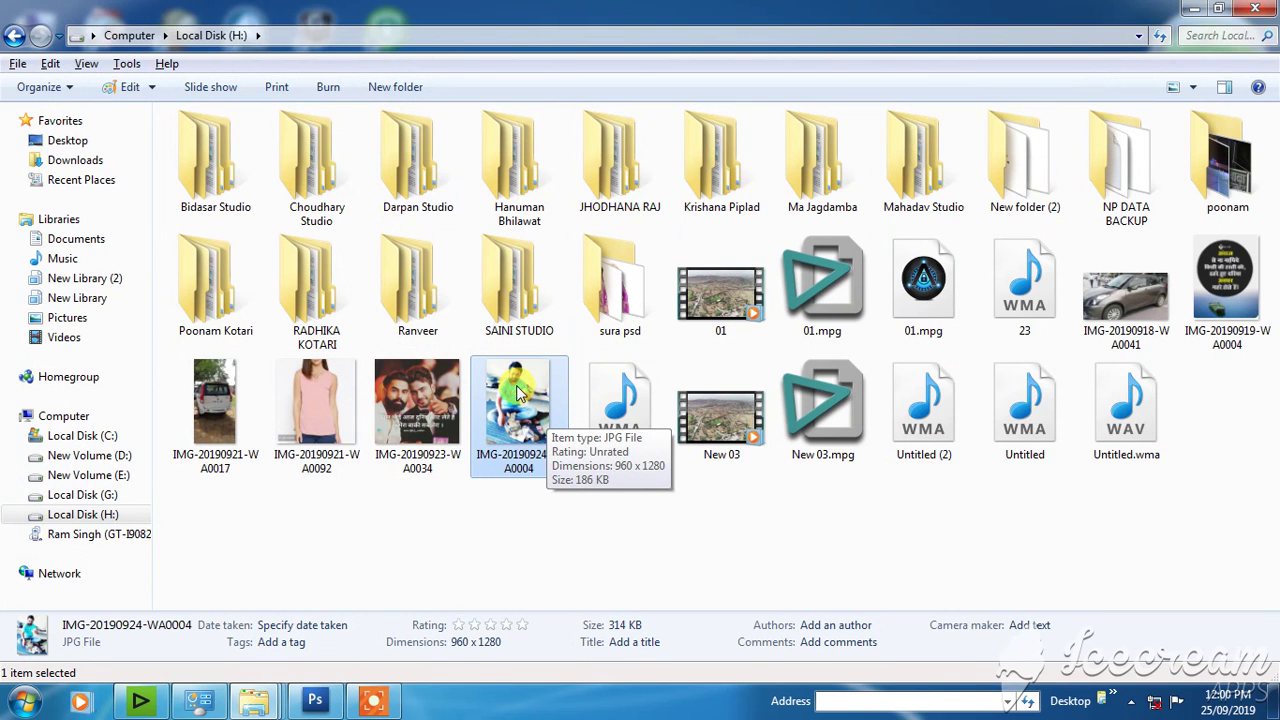
Drag the re-saved IMG-20190924-WA0004 thumbnail into the Photoshop workspace.
mouse_move(515, 398)
left_mouse_down()
mouse_move(476, 558)
mouse_move(458, 427)
left_mouse_up()
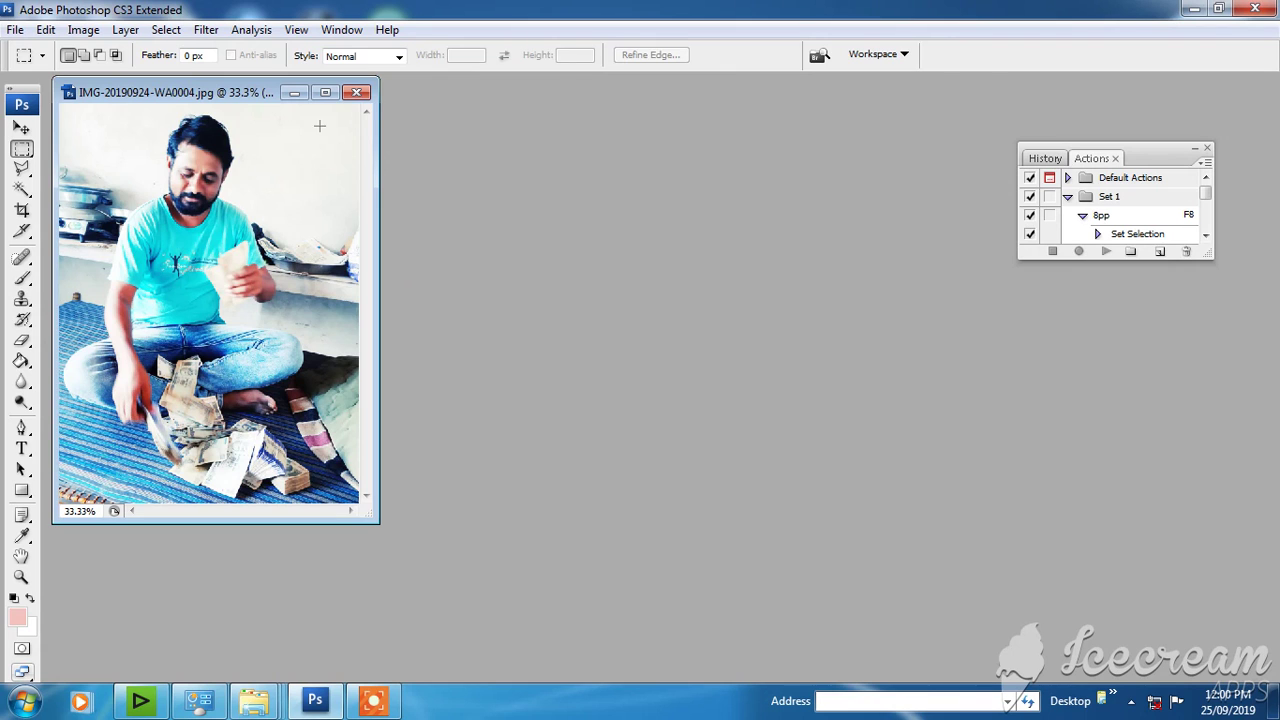
Close the document, reopen IMG-20190924-WA0004 from Local Disk (H:) via File > Open, and center its window.
left_click(356, 92)
left_click(15, 31)
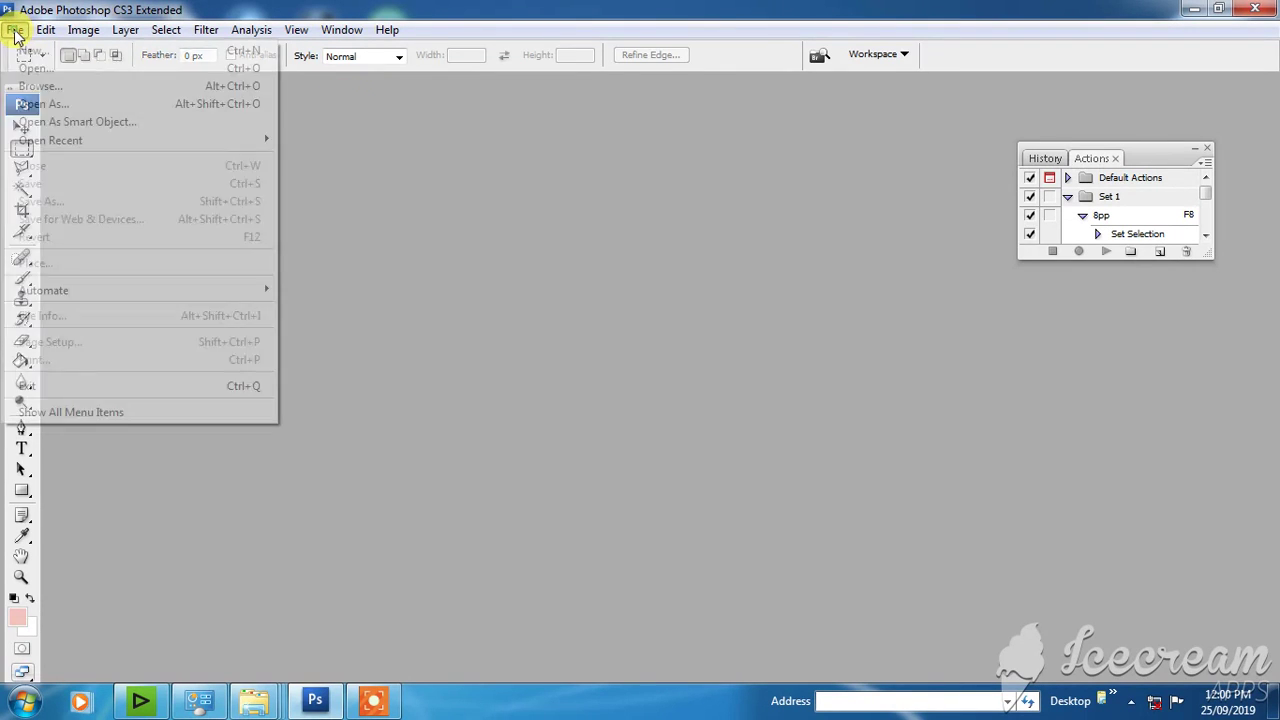
left_click(24, 68)
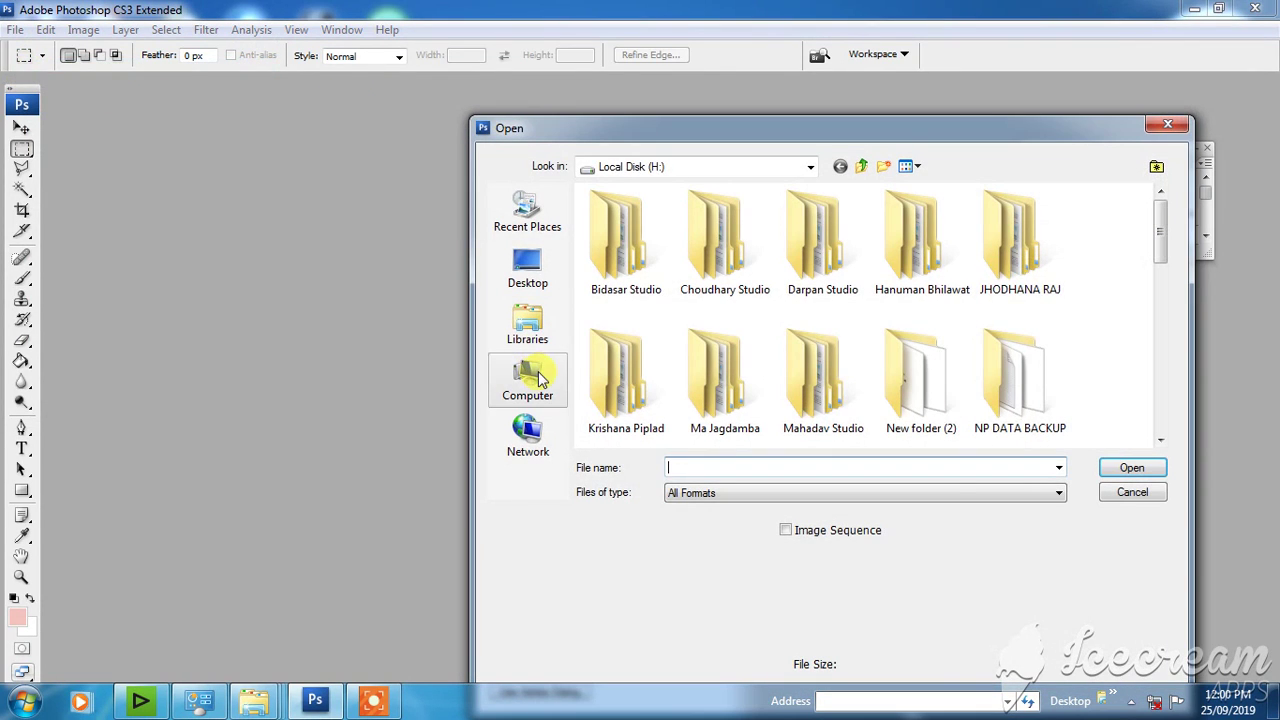
left_click(530, 378)
double_click(690, 330)
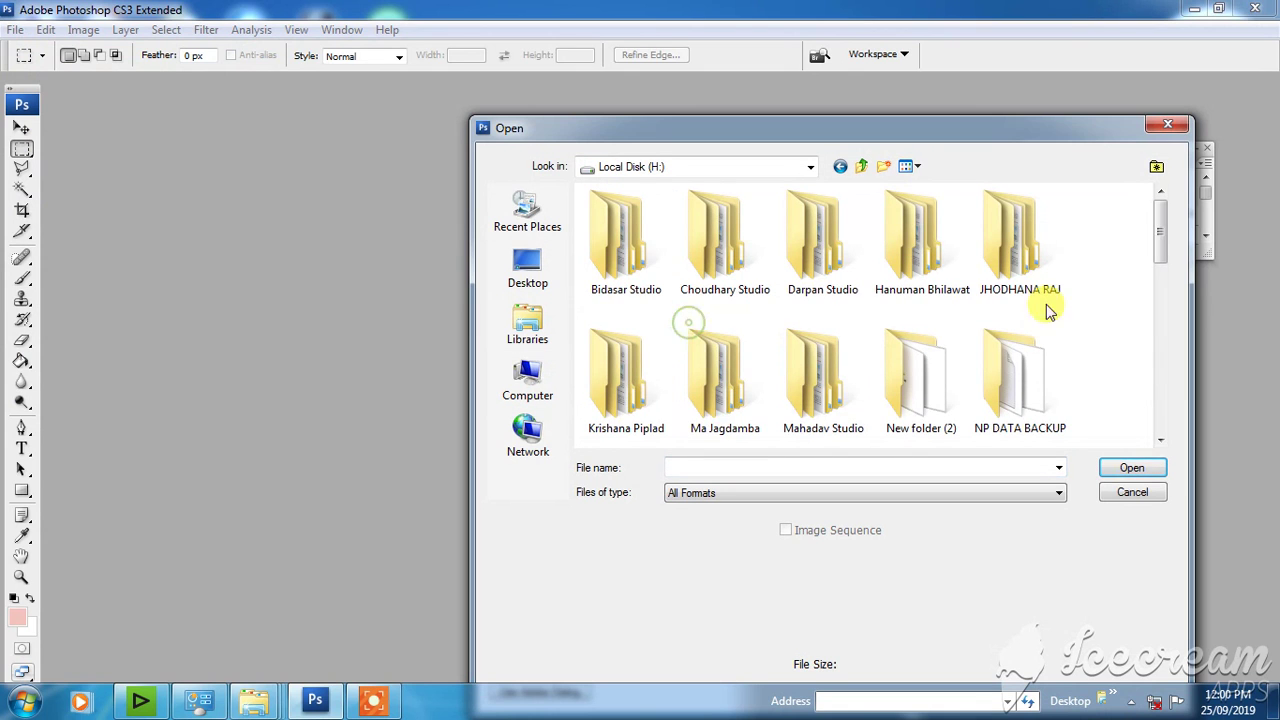
left_click_drag(1160, 228, 1157, 403)
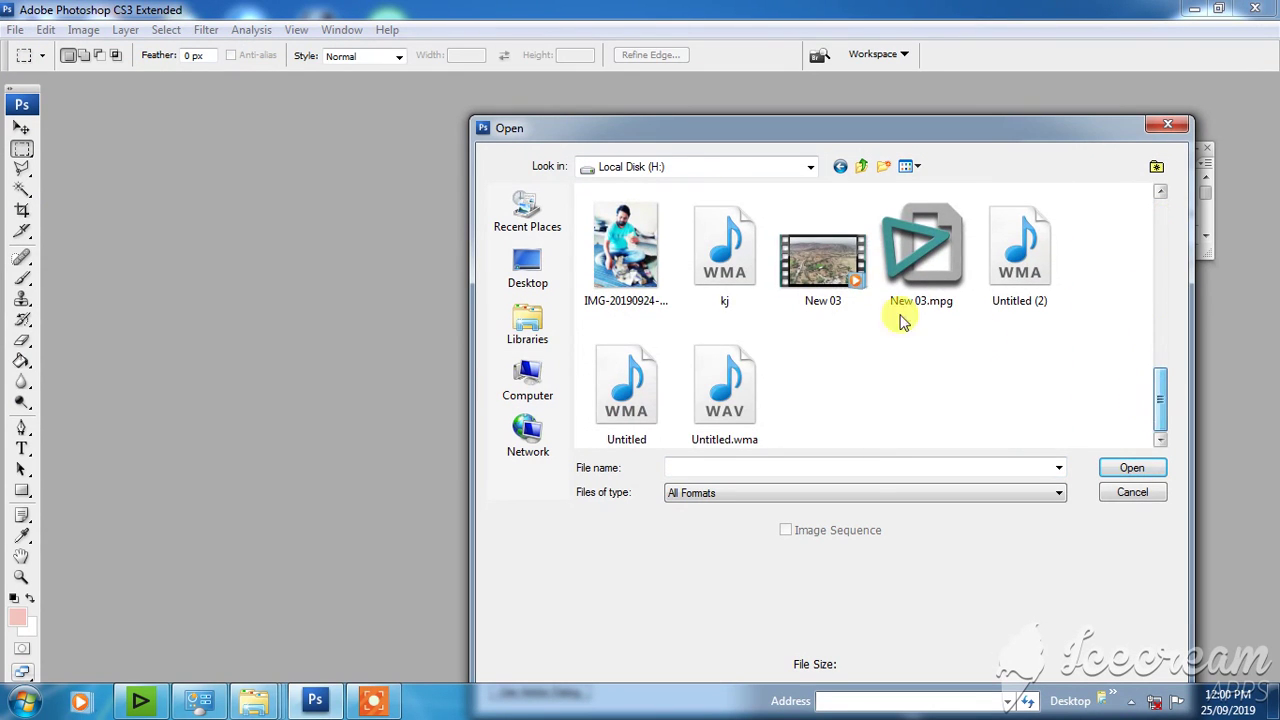
left_click(626, 250)
left_click(1124, 470)
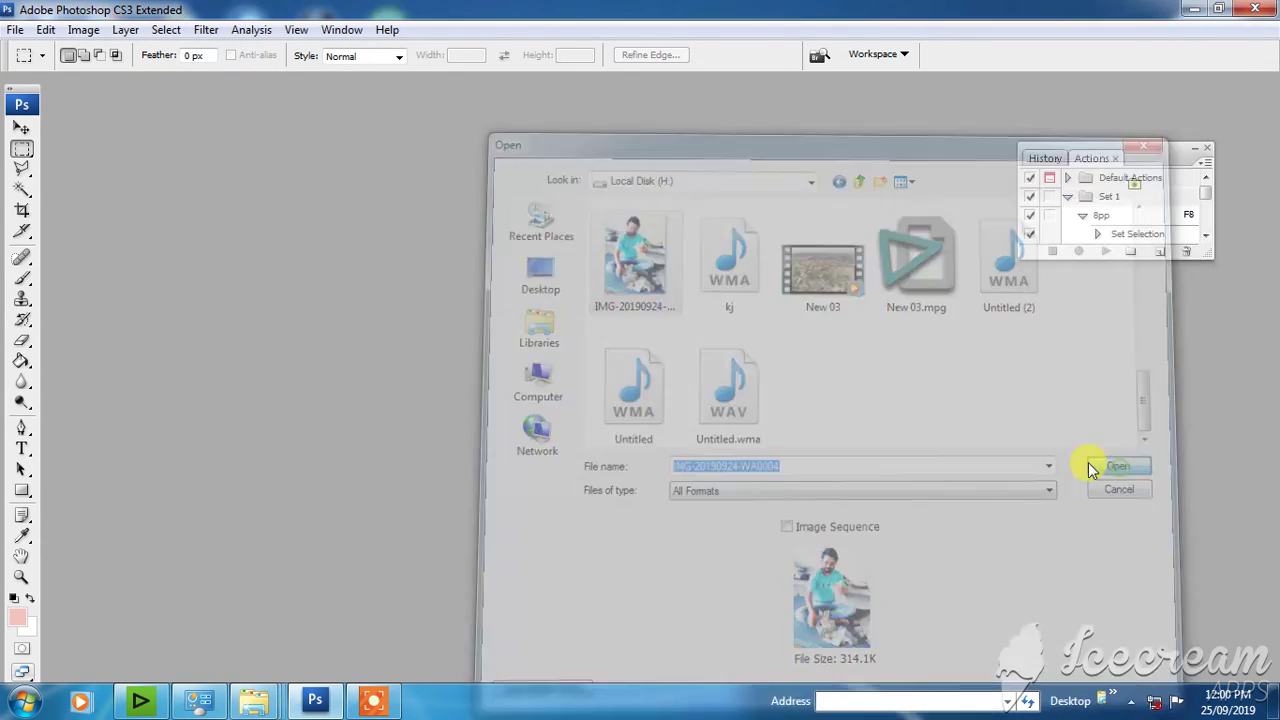
mouse_move(248, 115)
left_mouse_down()
mouse_move(268, 135)
mouse_move(520, 160)
left_mouse_up()
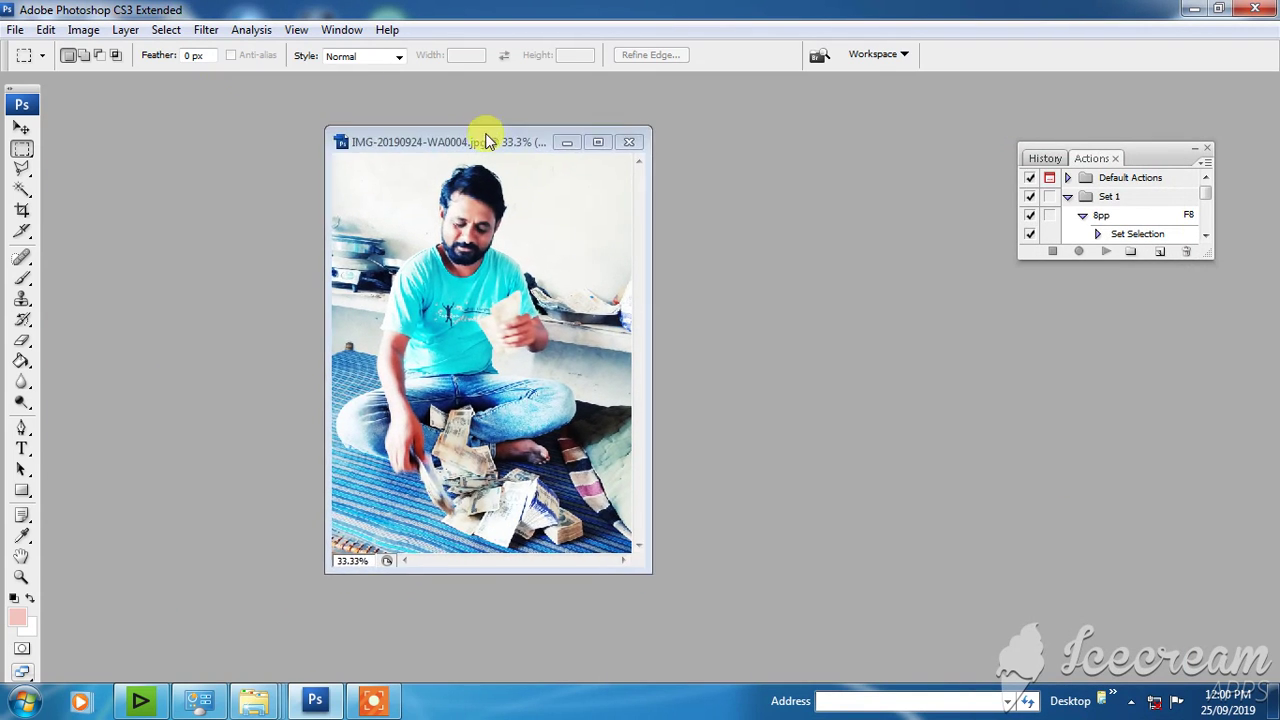